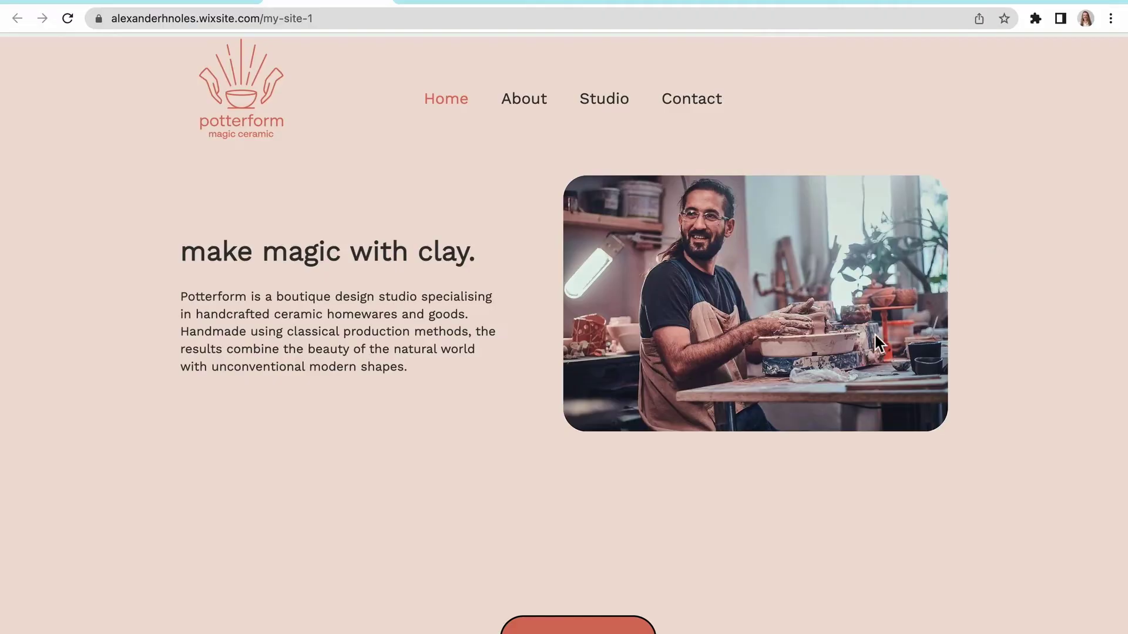
scroll(859, 337, "down", 2)
scroll(860, 344, "down", 3)
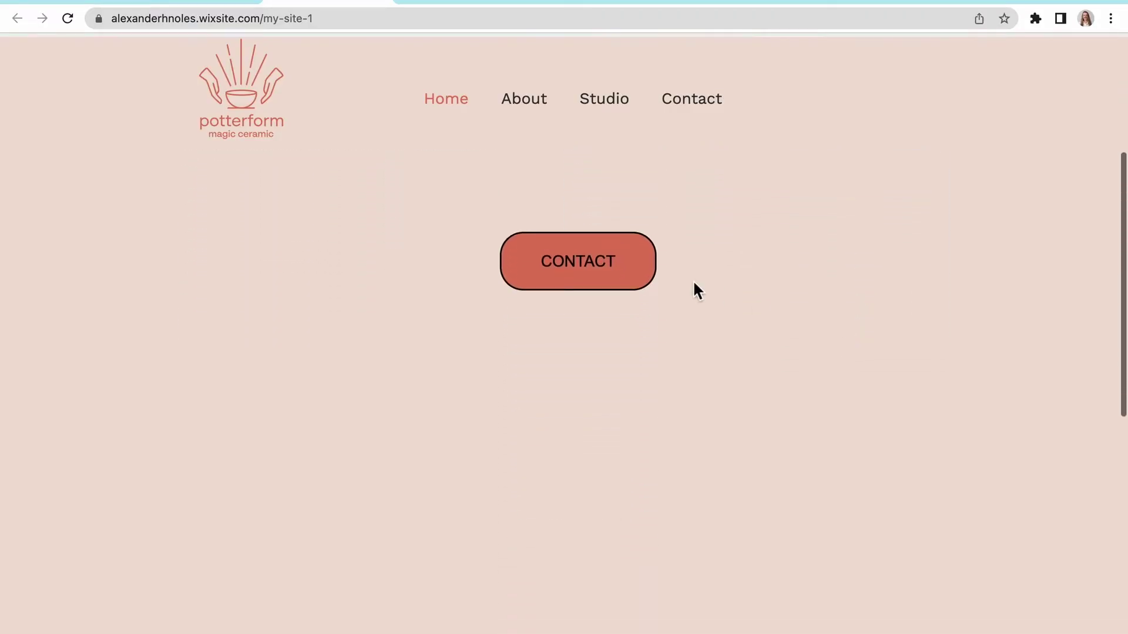
Open the Paperform contact popup from the CONTACT button on the published Wix home page.
left_click(636, 274)
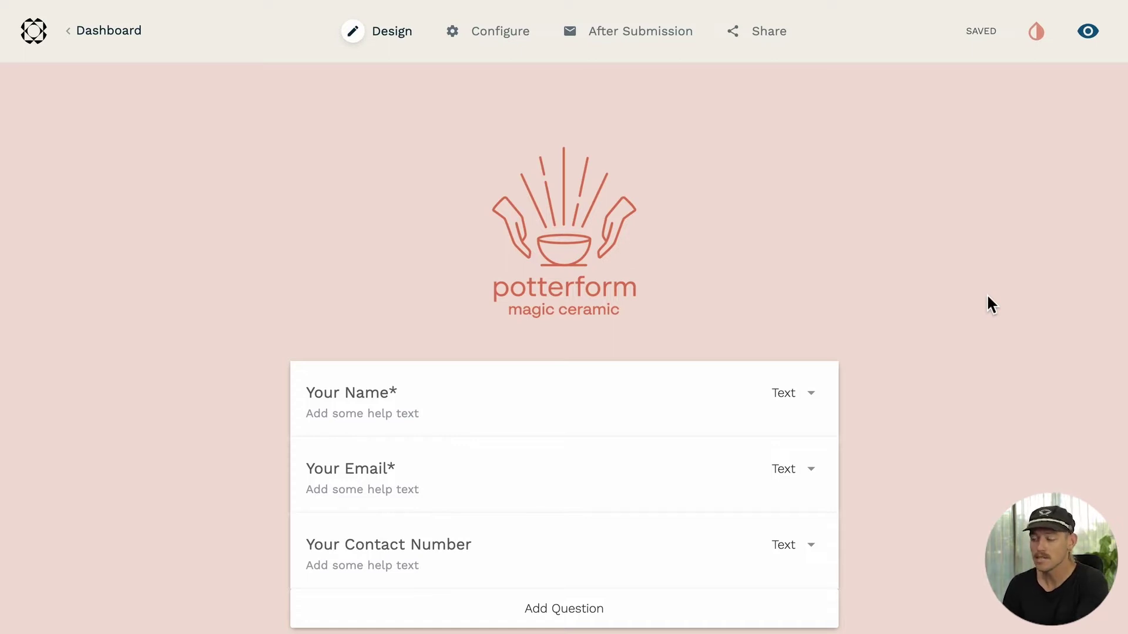
mouse_move(760, 31)
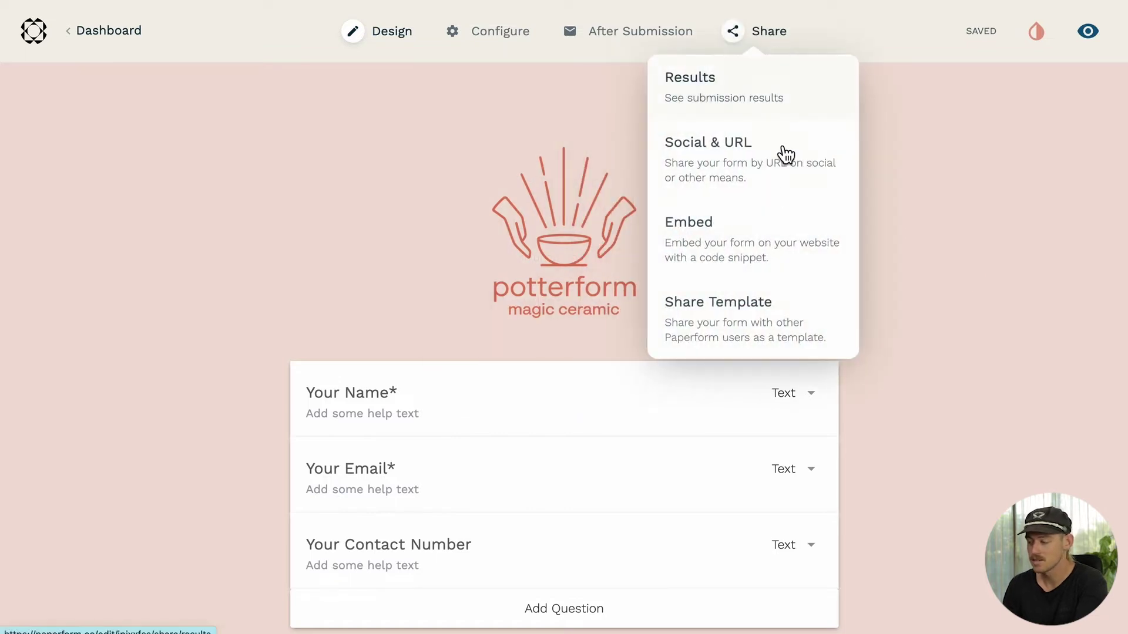
Show the form's Embed options from Share and select the whole Inline embed snippet to copy.
left_click(787, 256)
scroll(787, 255, "down", 1)
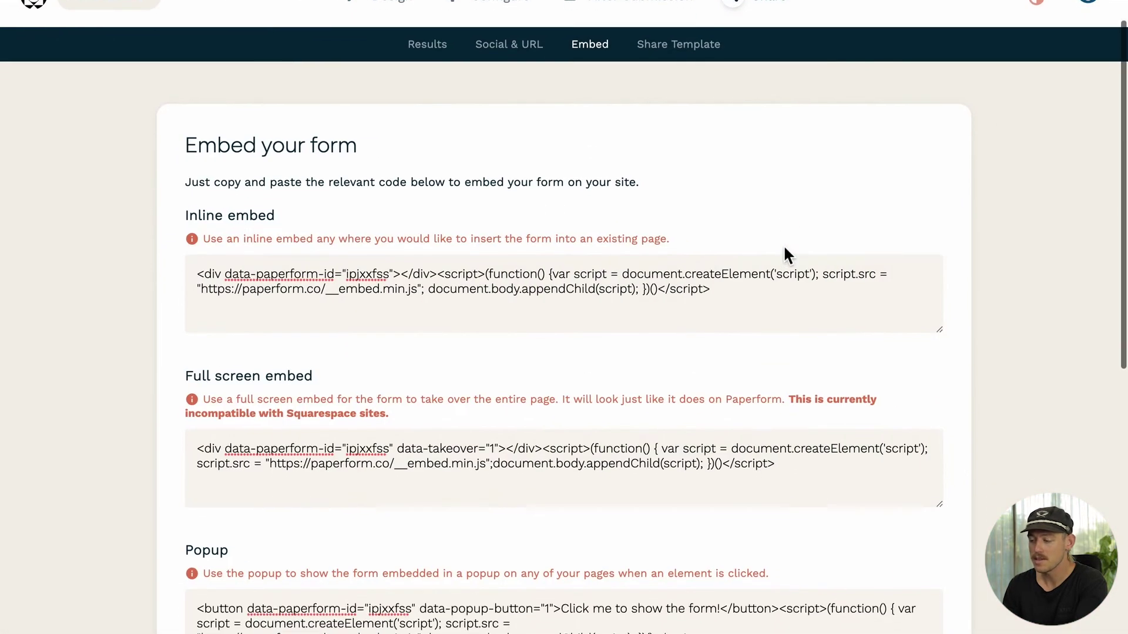
scroll(784, 250, "down", 2)
left_click(769, 201)
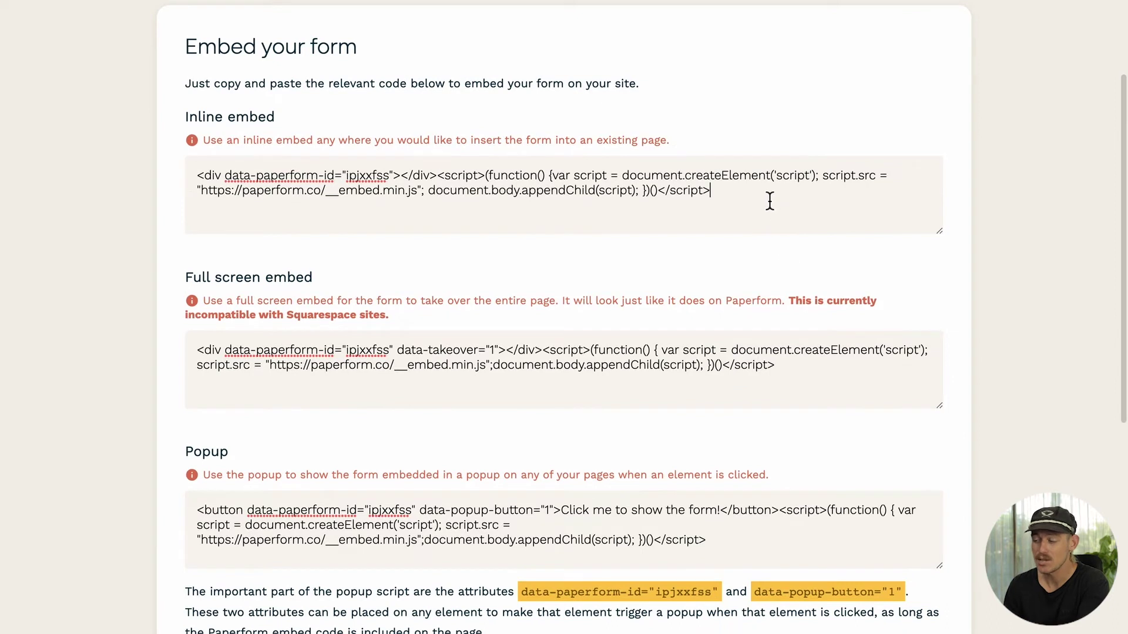
left_click(776, 359)
left_click(801, 526)
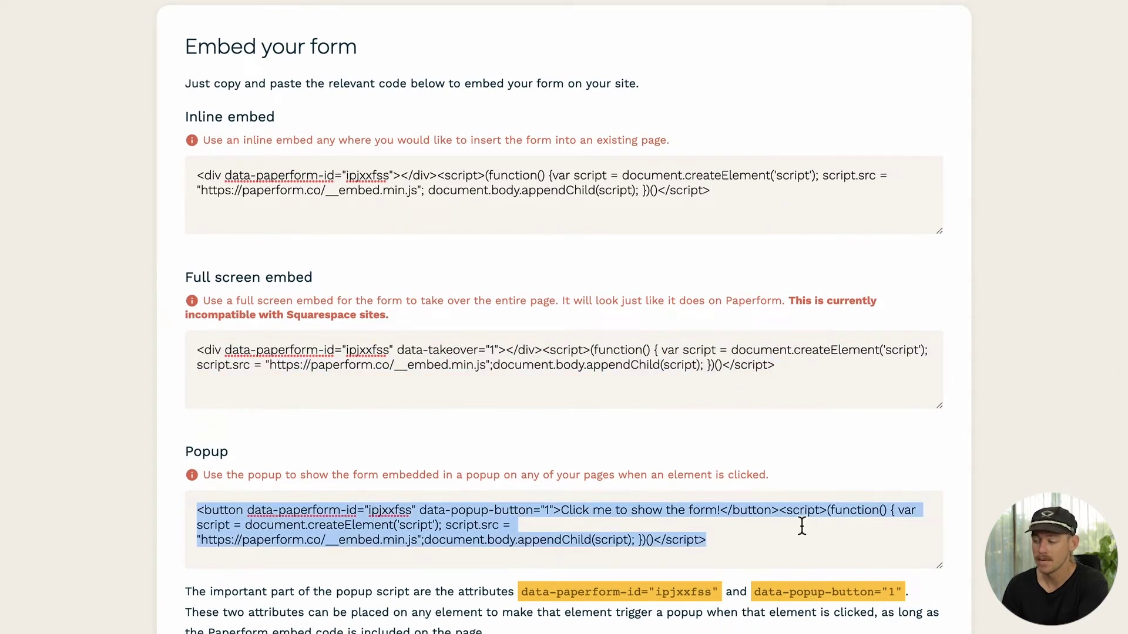
left_click(754, 282)
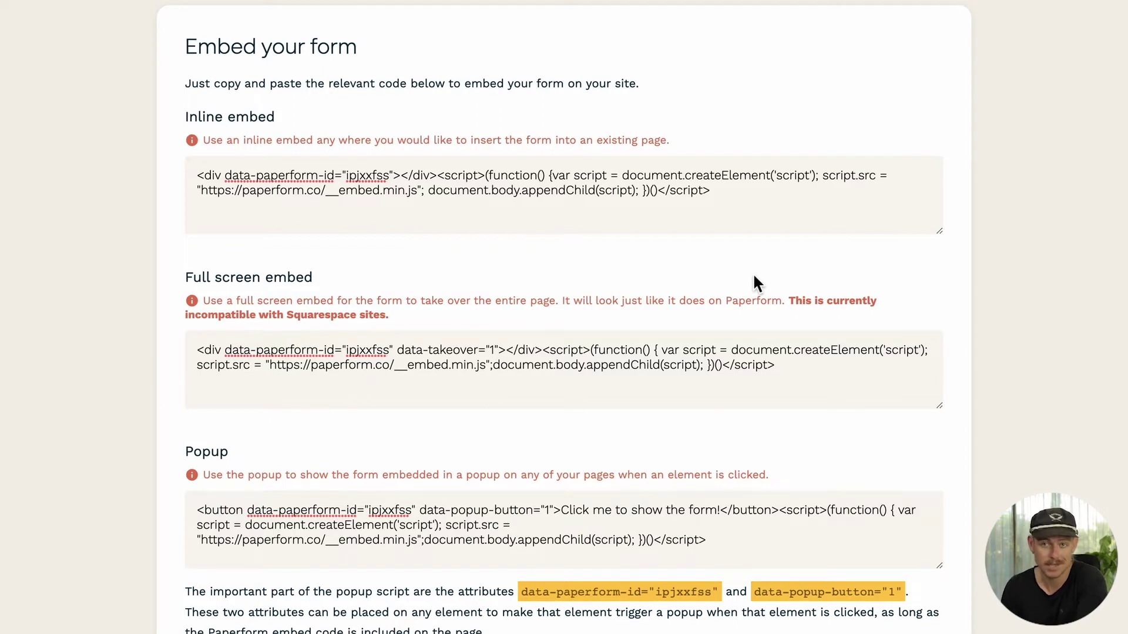
left_click(731, 195)
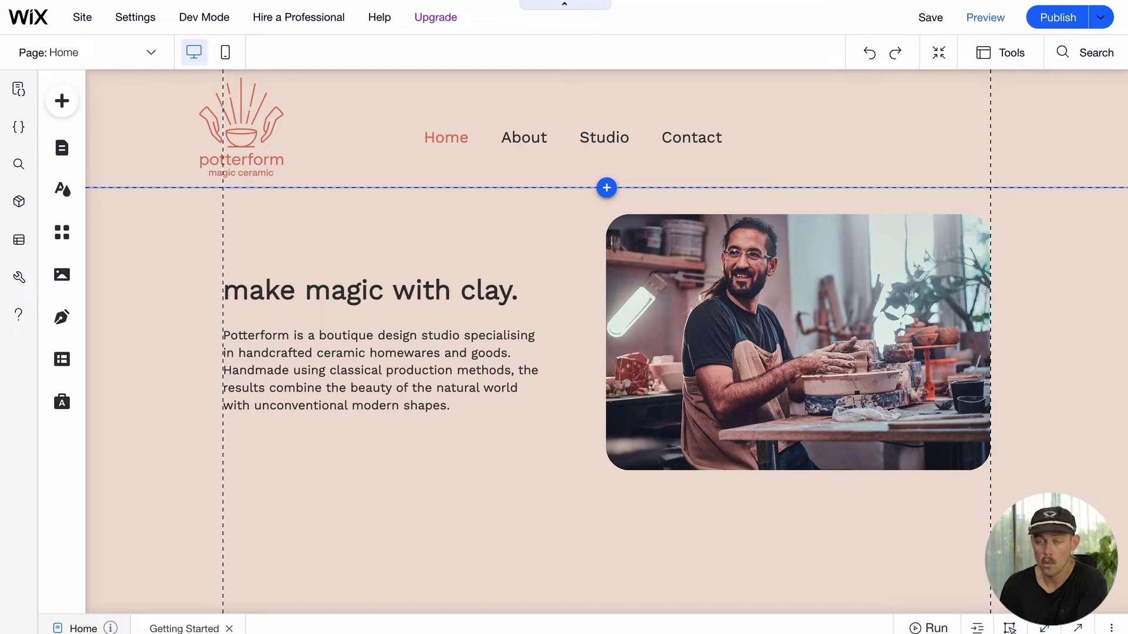
scroll(519, 246, "down", 1)
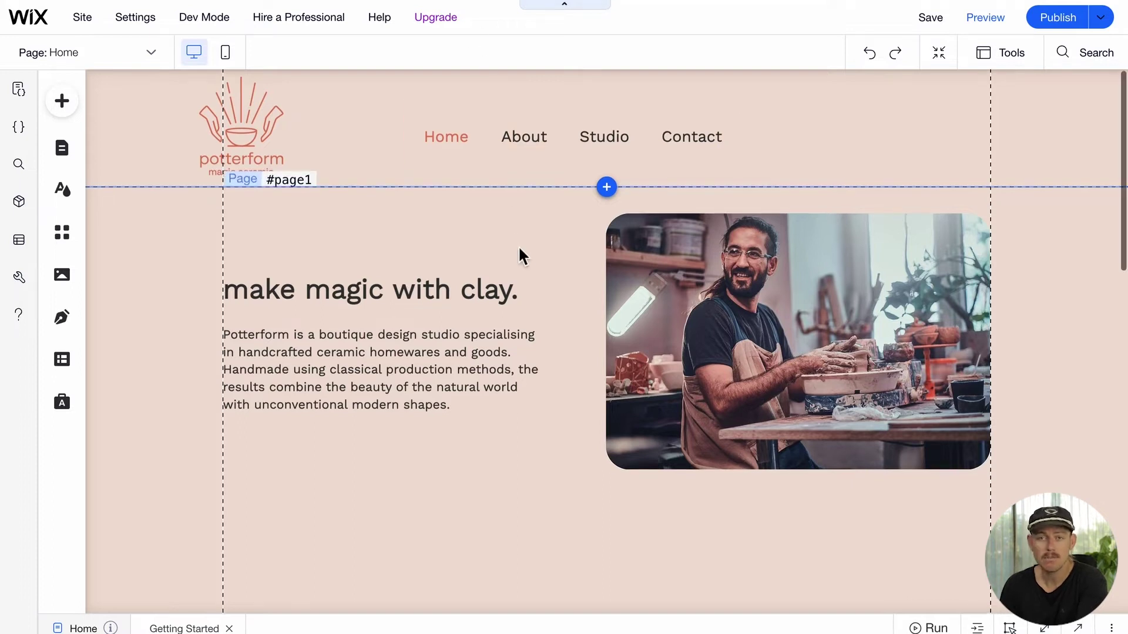
scroll(518, 247, "down", 2)
scroll(518, 248, "down", 2)
scroll(518, 247, "down", 3)
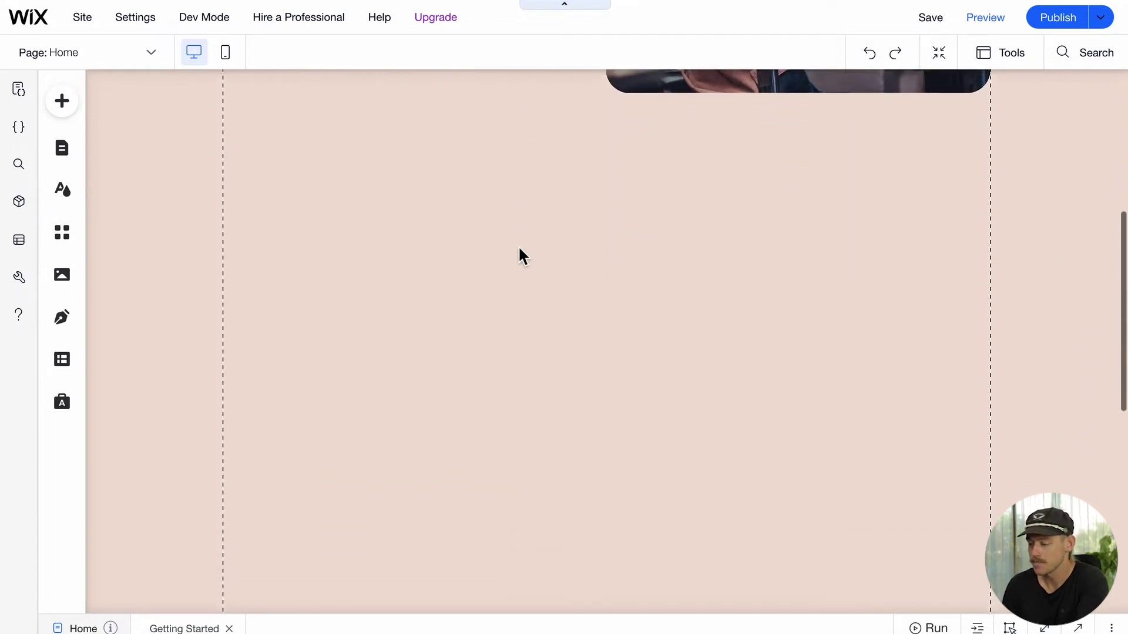
scroll(518, 247, "down", 2)
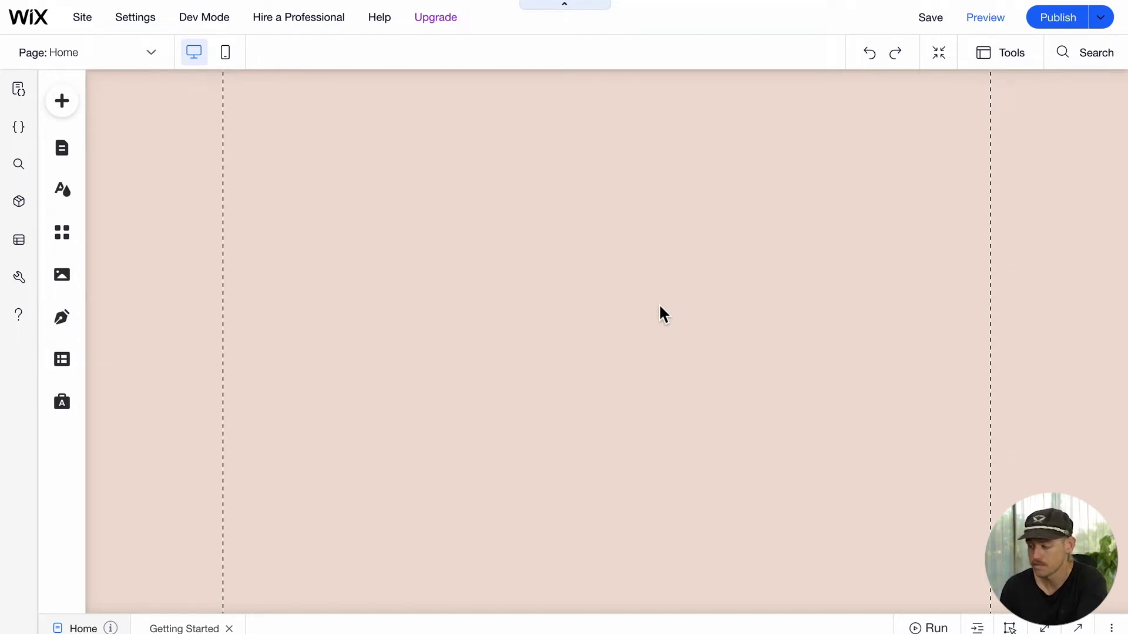
scroll(663, 315, "up", 2)
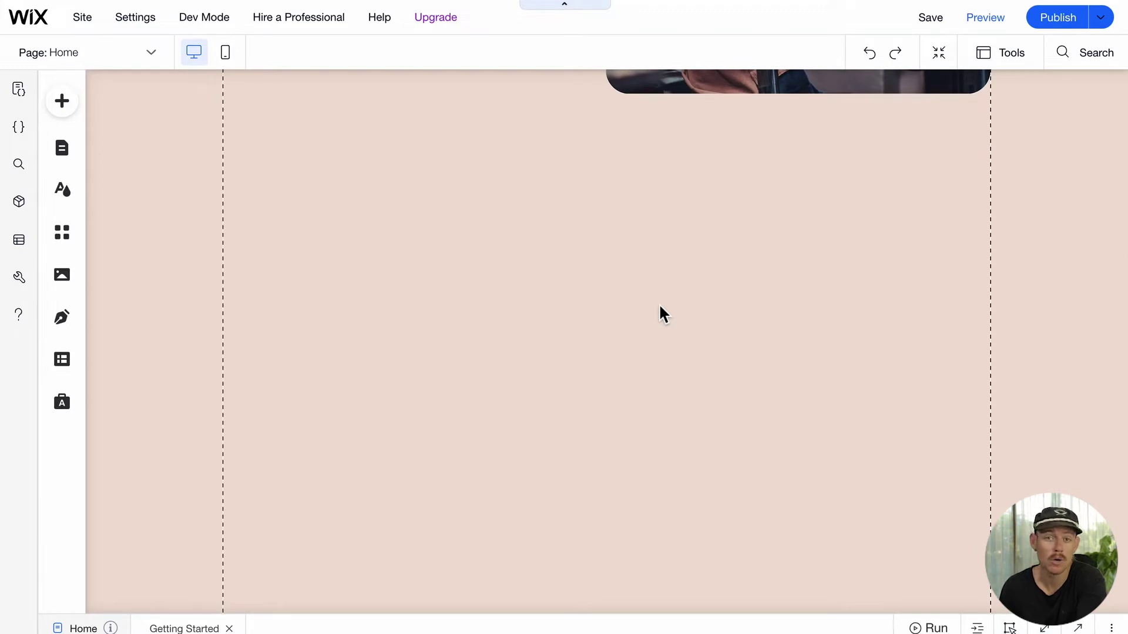
scroll(658, 304, "up", 3)
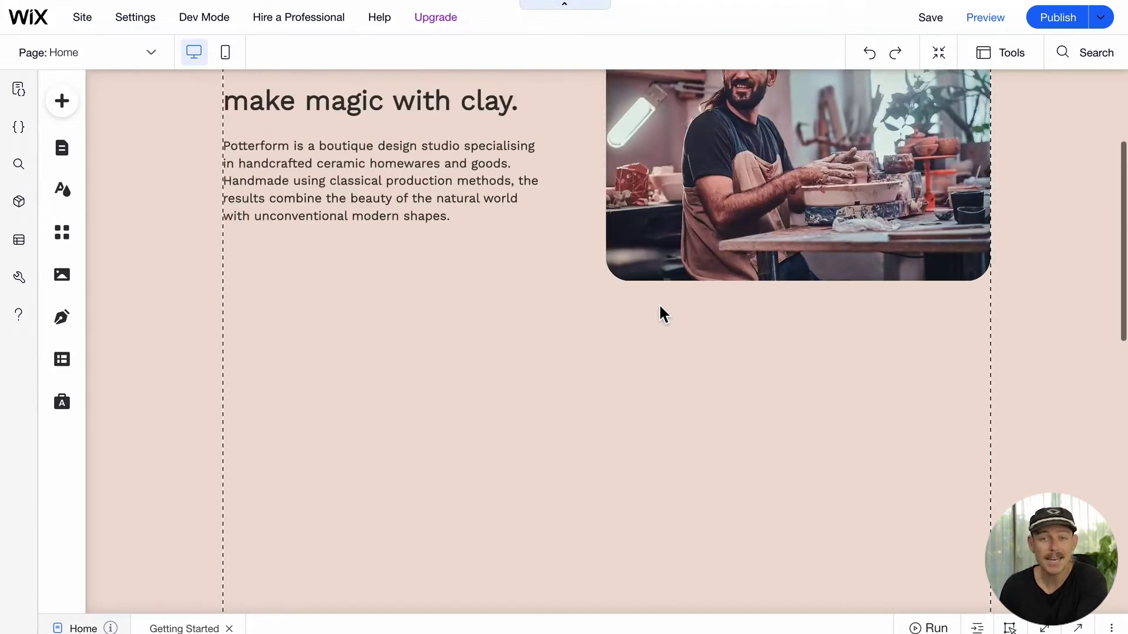
scroll(652, 295, "up", 3)
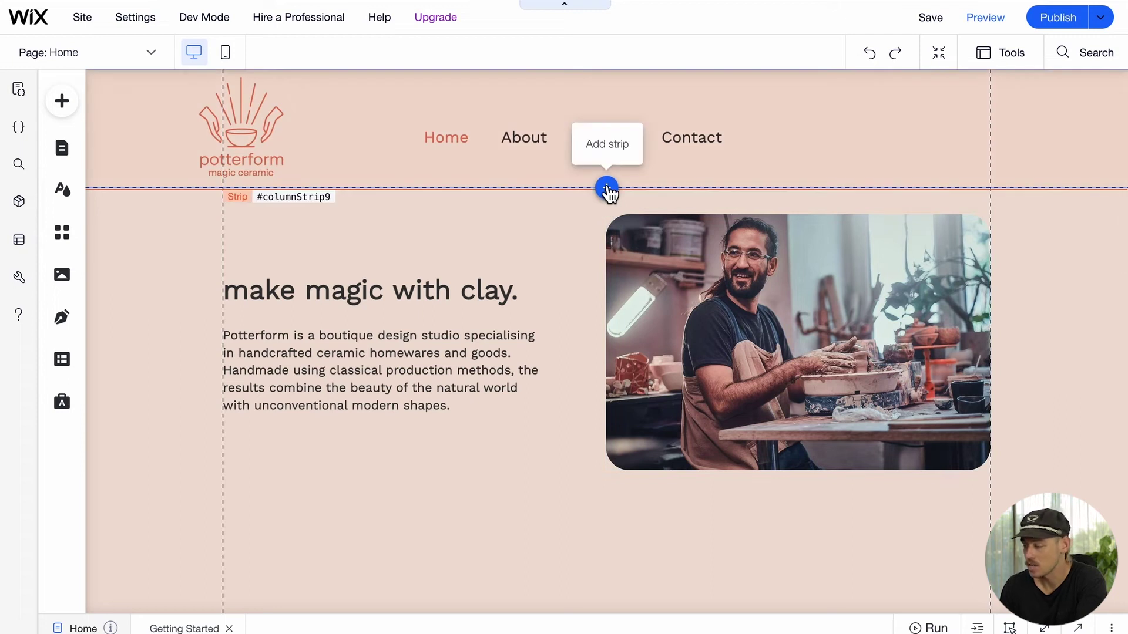
left_click(62, 102)
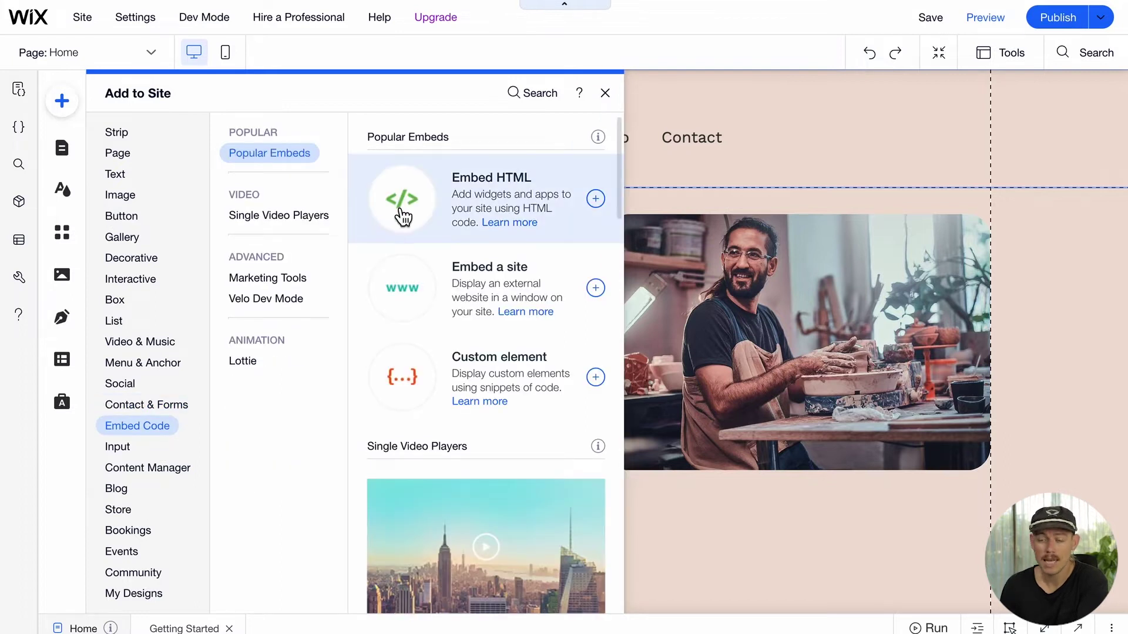
Add an Embed HTML element and apply the pasted Paperform inline code in its settings.
left_click(402, 216)
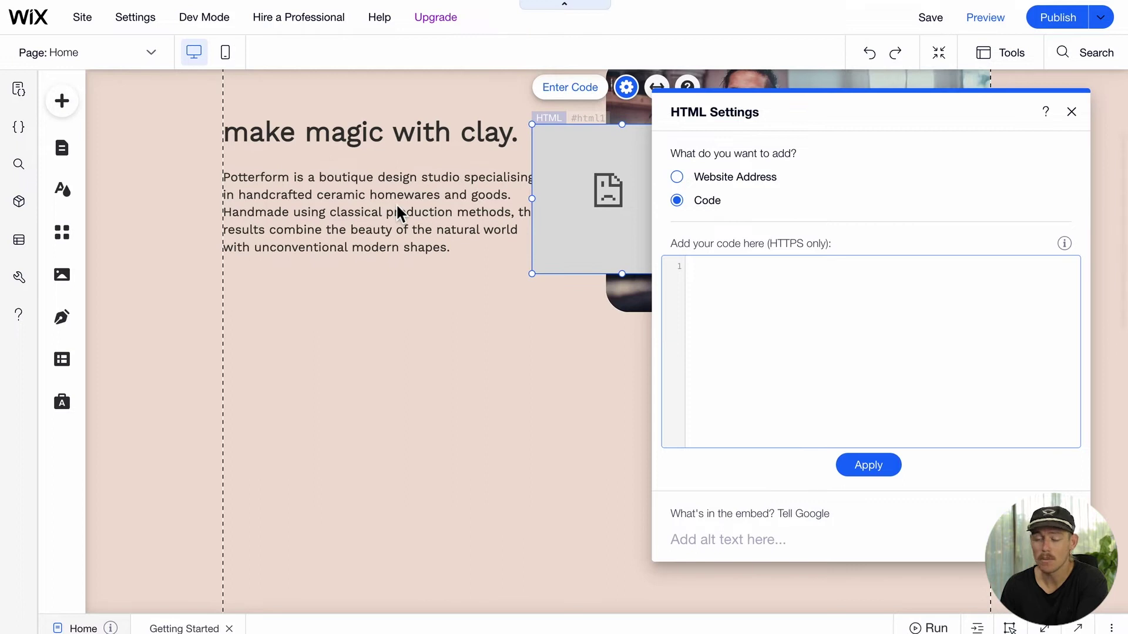
left_click(773, 292)
type("<div data-paperform-id=\"ipjxxfss\"></div><script>(function() {var script = document.createElement('script'); script.src = \"https://paperform.co/__embed.min.js\"; document.body.appendChild(script); })()</script>")
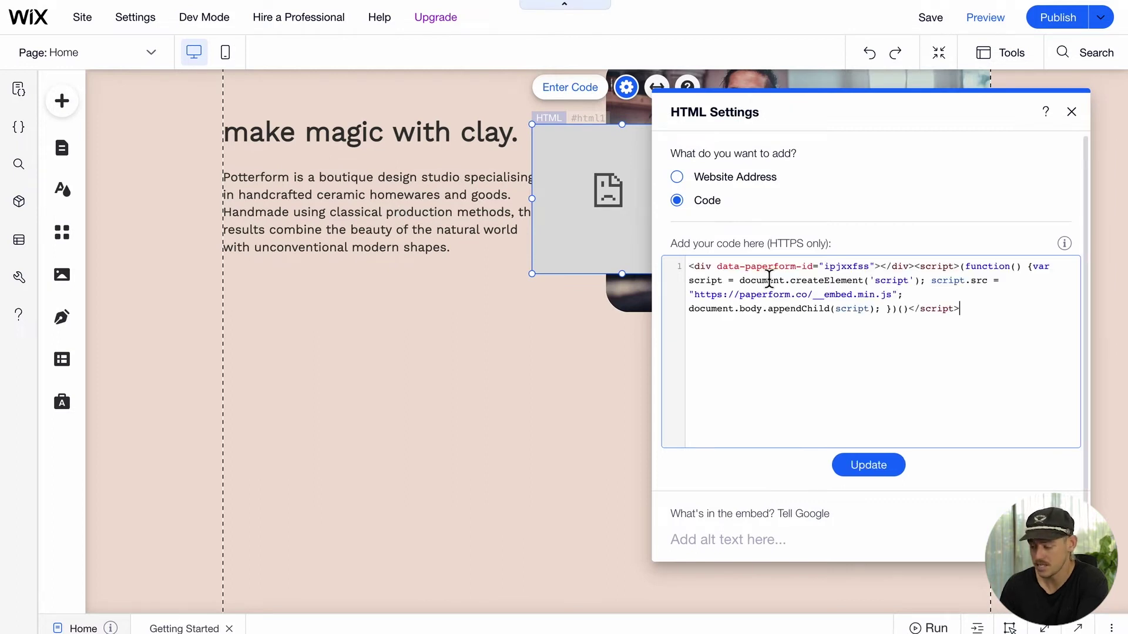
left_click(895, 469)
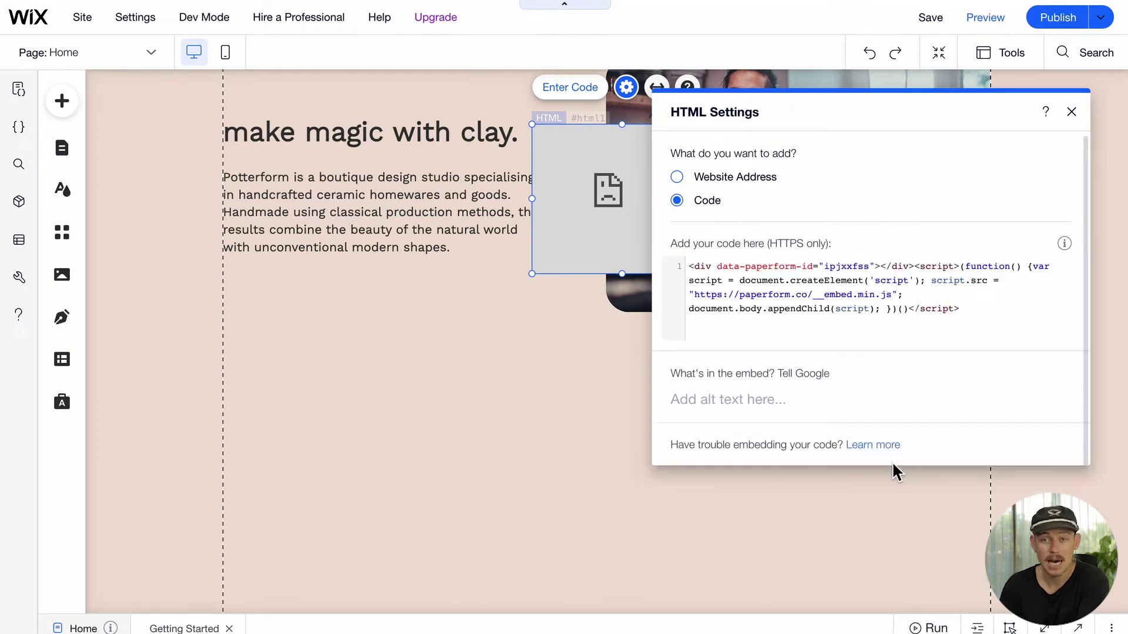
left_click(1073, 113)
Place the form below the hero, widen and heighten it to show Submit, then save and preview.
left_click_drag(578, 204, 267, 441)
scroll(265, 435, "down", 4)
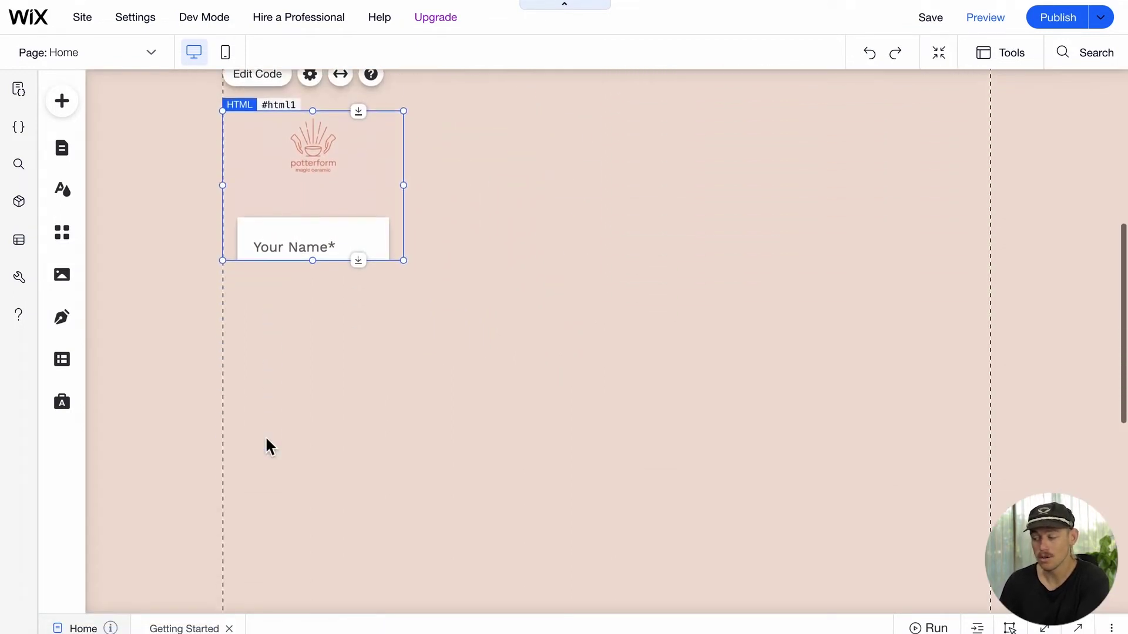
mouse_move(403, 183)
left_mouse_down()
mouse_move(820, 479)
mouse_move(1017, 571)
mouse_move(989, 564)
left_mouse_up()
scroll(927, 531, "down", 3)
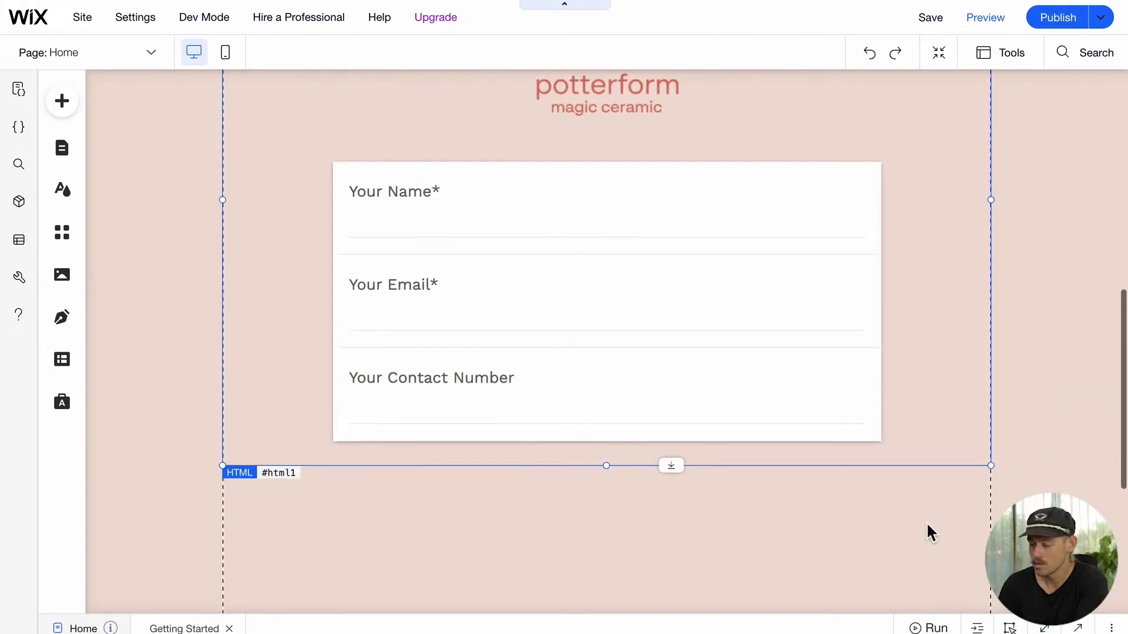
left_click_drag(608, 434, 611, 534)
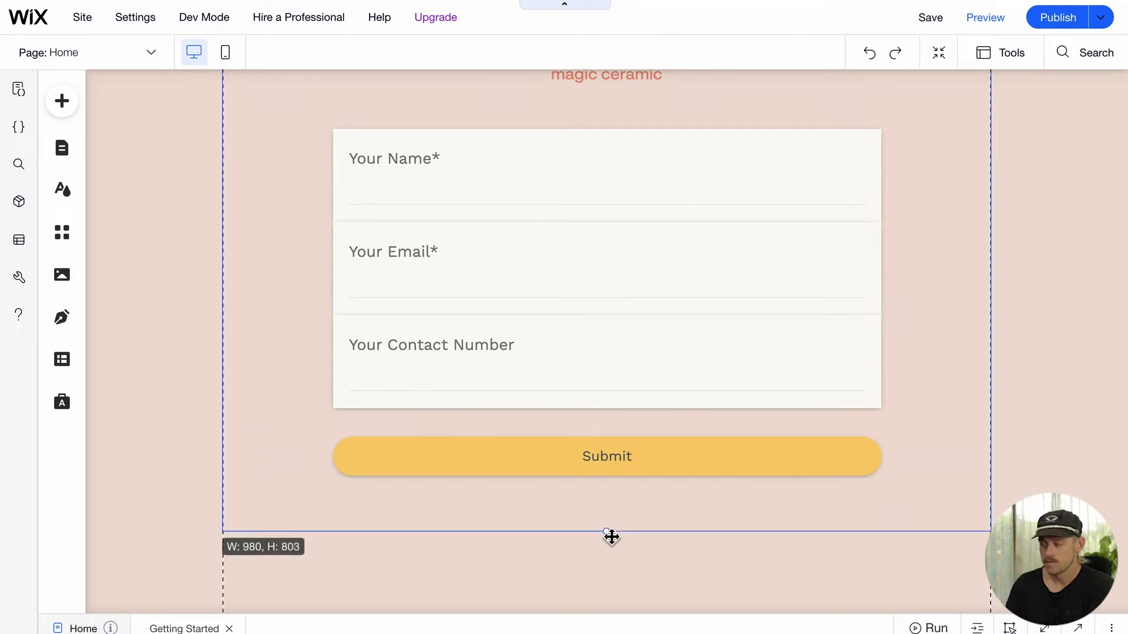
left_click(932, 25)
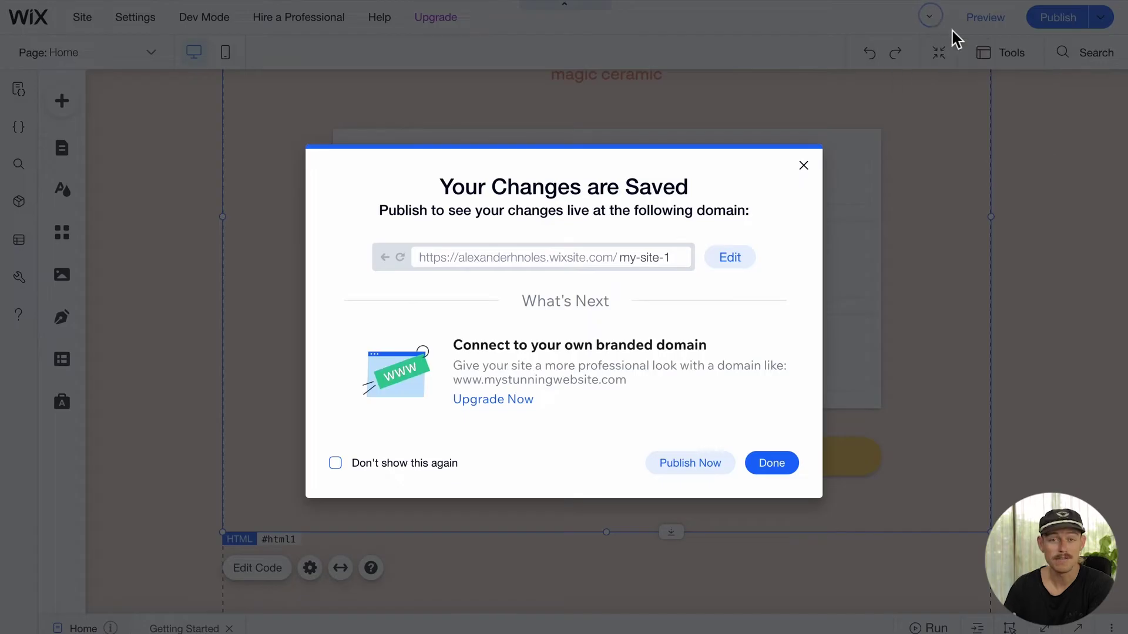
left_click(977, 23)
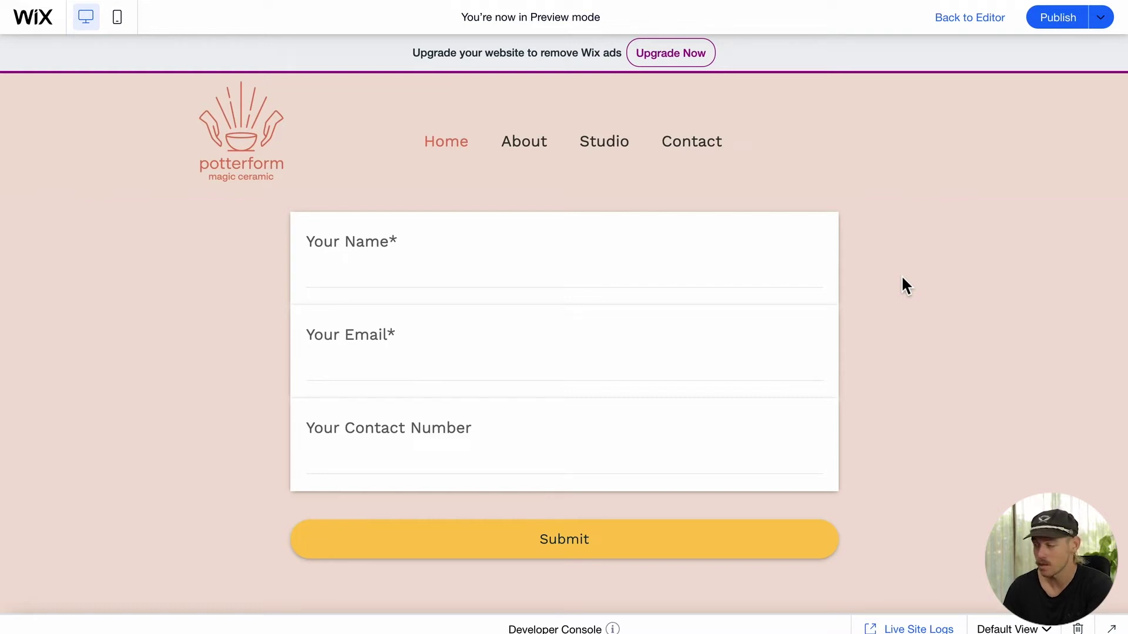
left_click(978, 20)
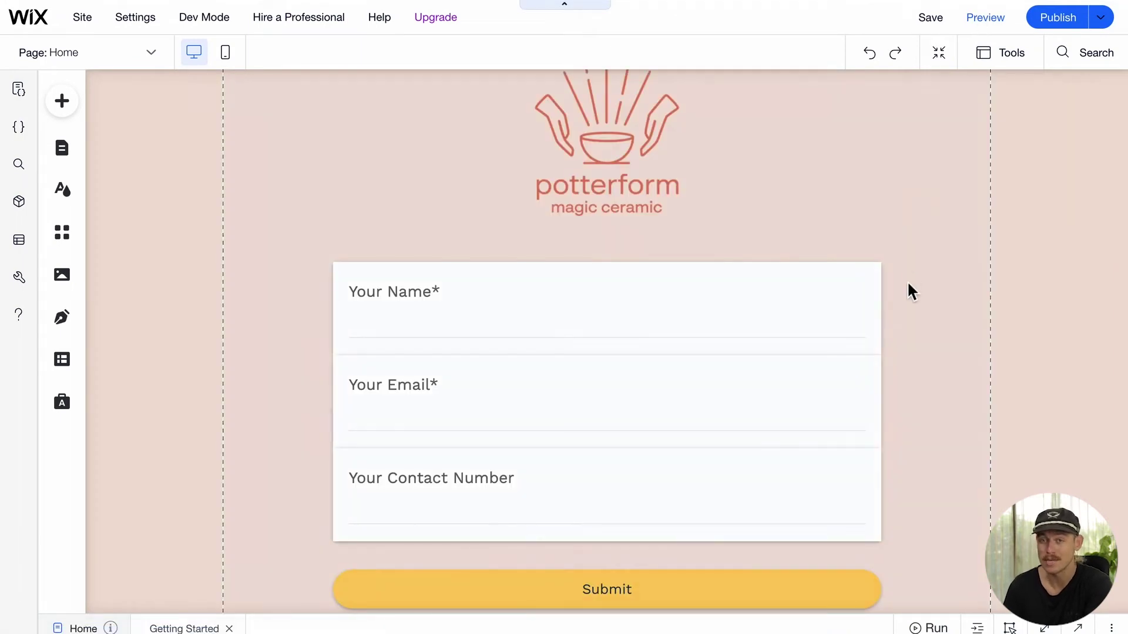
scroll(908, 284, "up", 1)
scroll(908, 283, "up", 3)
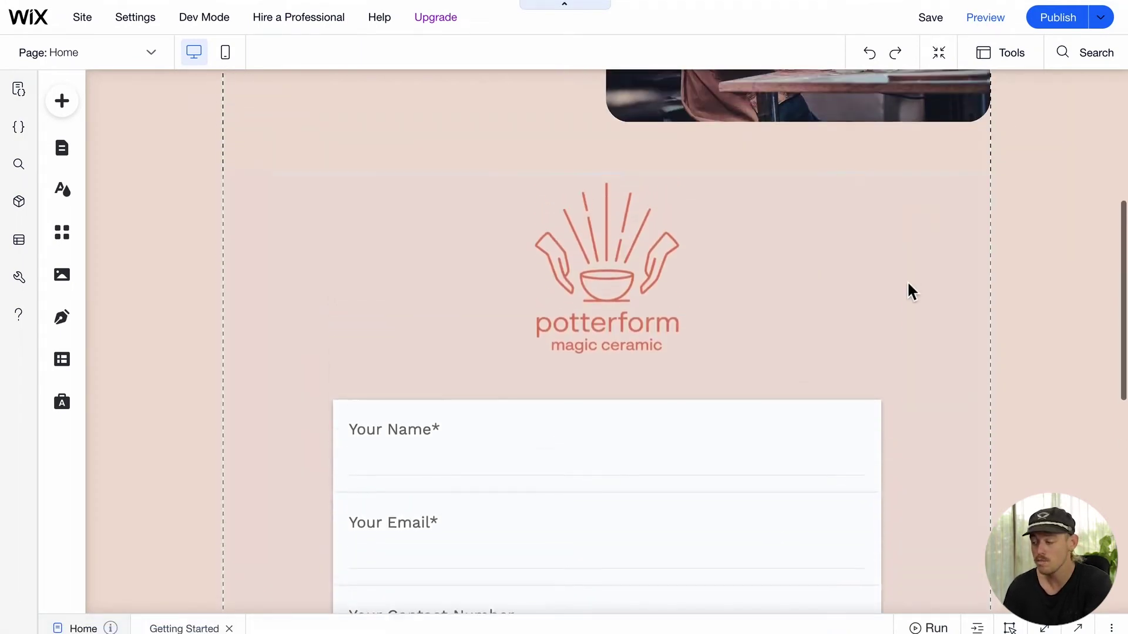
scroll(911, 292, "up", 1)
Resize the embedded HTML form element to about W 980 × H 852 across the page.
left_click(781, 294)
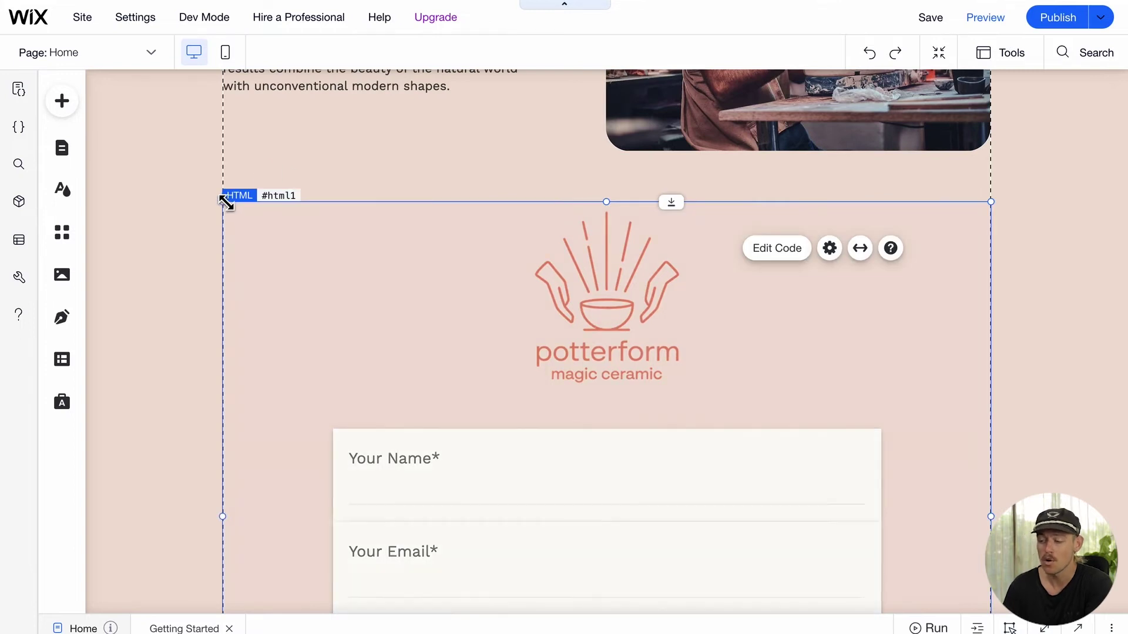
mouse_move(226, 202)
left_mouse_down()
mouse_move(166, 61)
mouse_move(282, 229)
mouse_move(208, 62)
mouse_move(242, 138)
mouse_move(228, 170)
left_mouse_up()
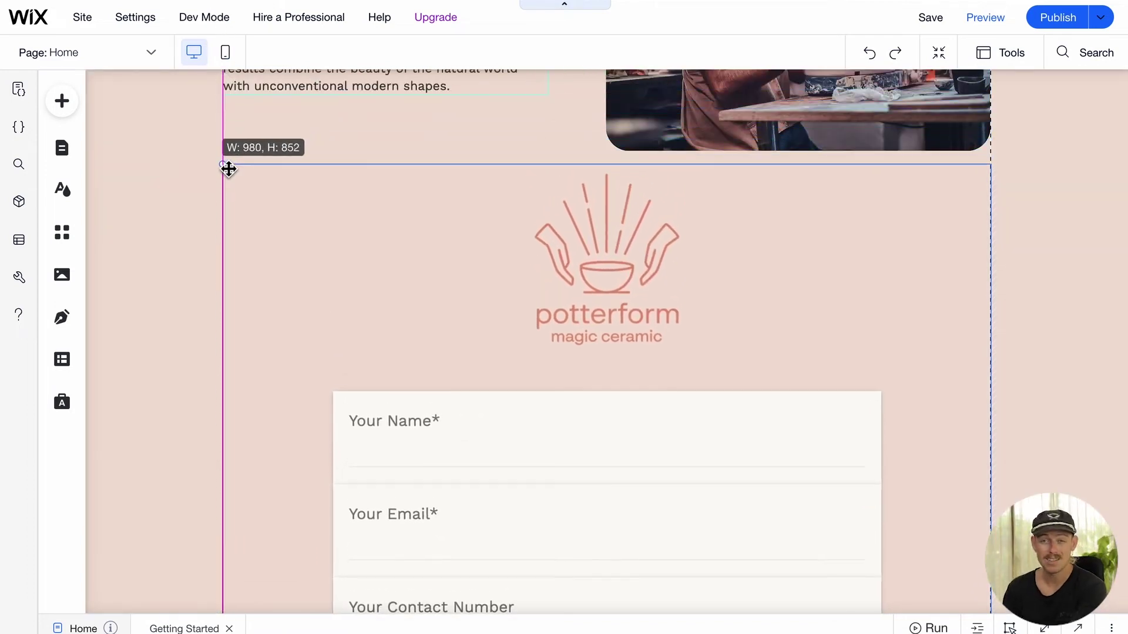
left_click_drag(228, 169, 225, 164)
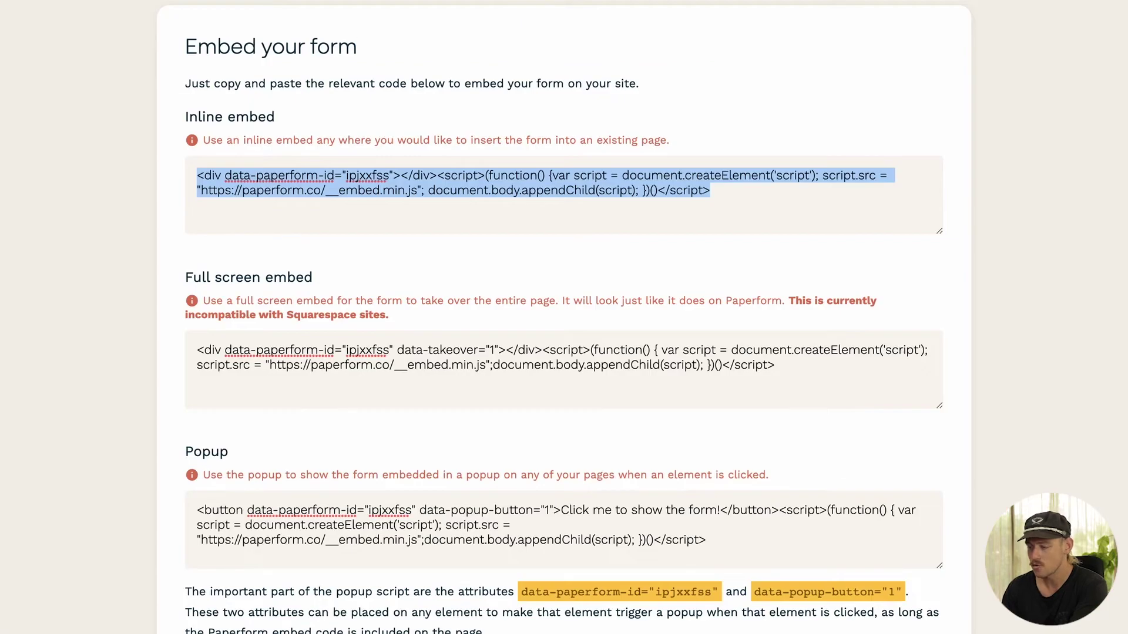
scroll(426, 240, "down", 2)
Replace the HTML element's inline code with Paperform's popup embed code and update it.
left_click(719, 468)
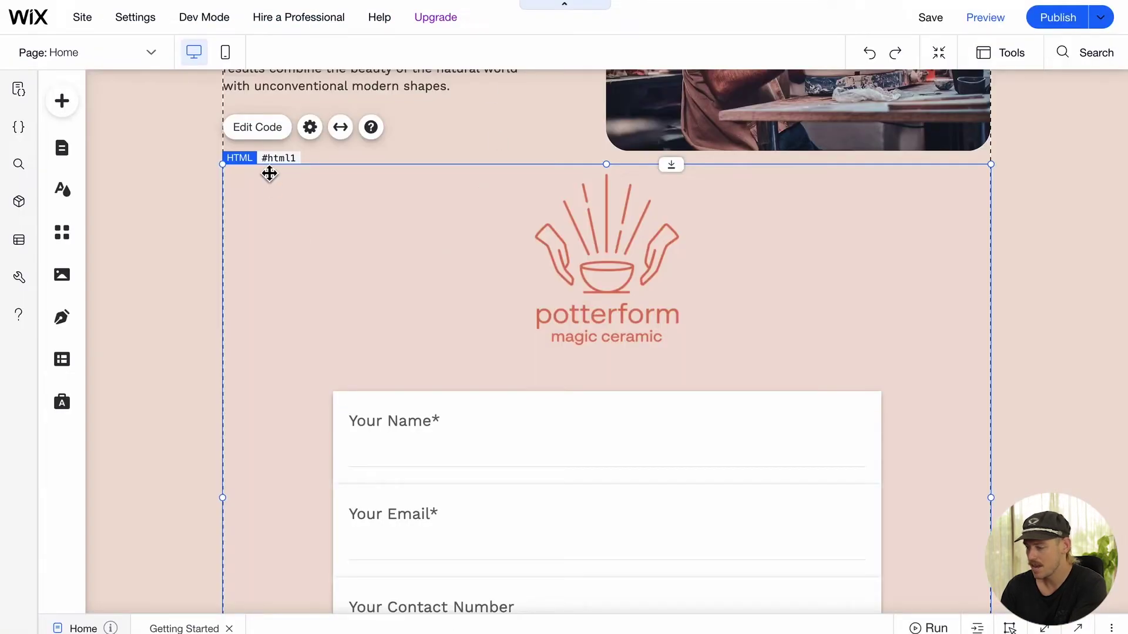
left_click(271, 134)
left_click(977, 383)
type("<div data-paperform-id=\"ipjxxfss\"></div><script>(function() {var script = document.createElement('script'); script.src = \"https://paperform.co/__embed.min.js\"; document.body.appendChild(script); })()</script>")
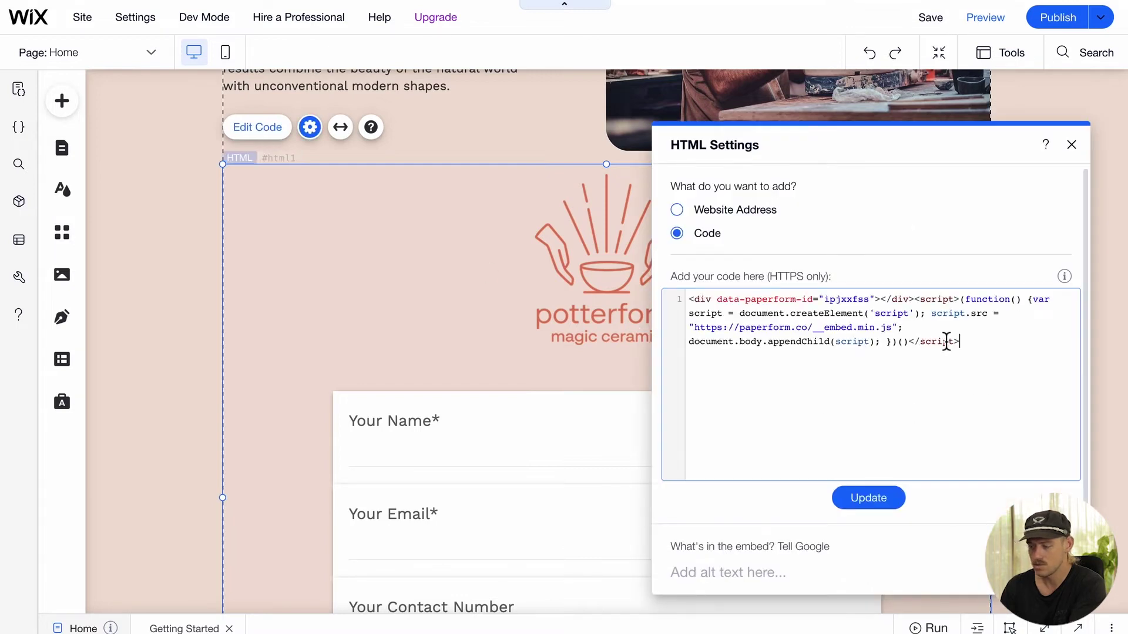
left_click_drag(946, 340, 690, 301)
type("<button data-paperform-id=\"ipjxxfss\" data-popup-button=\"1\">Click me to show the form!</button><script>(function() { var script = document.createElement('script'); script.src = \"https://paperform.co/__embed.min.js\";document.body.appendChild(script); })()</script>")
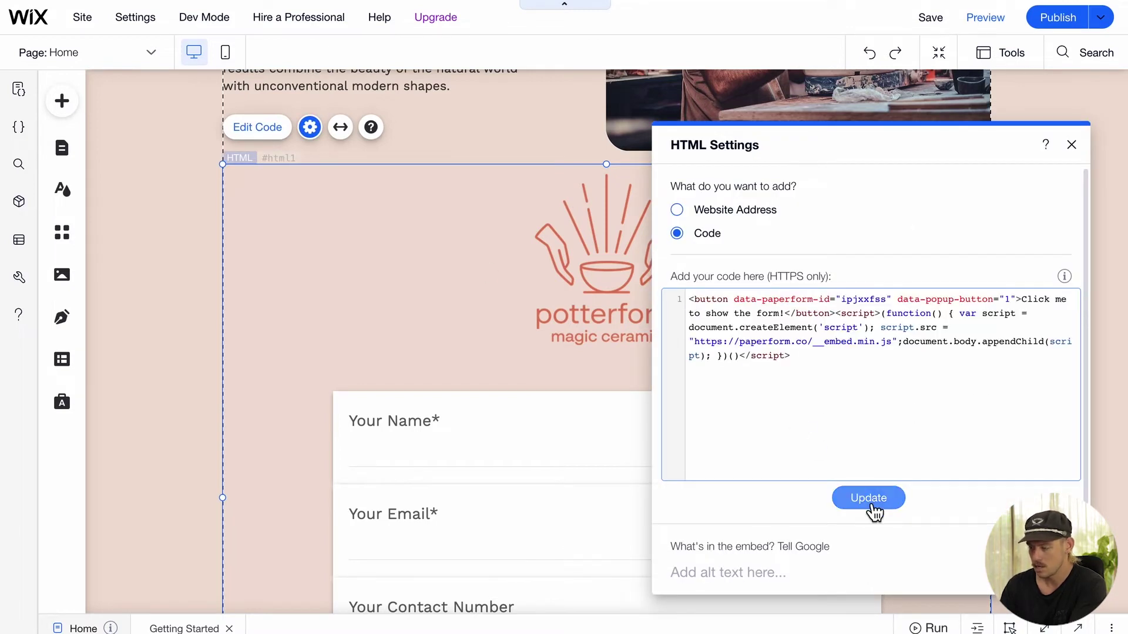
left_click(867, 499)
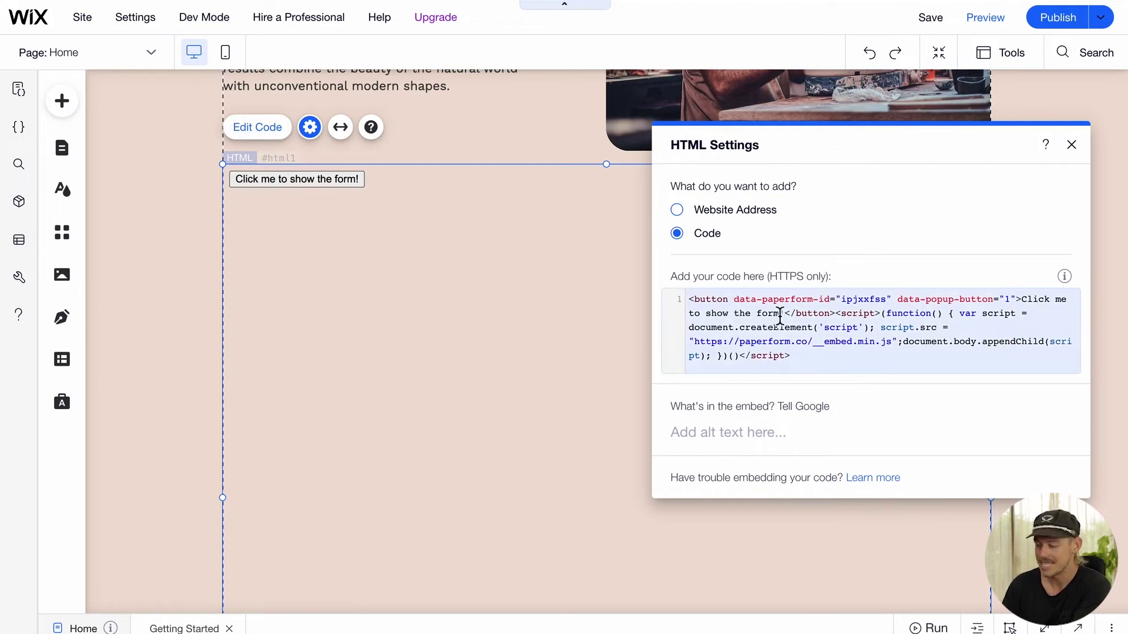
Relabel the popup button CONTACT with style left 450px, min 150×50, background #dc785a, and update.
left_click_drag(782, 314, 1025, 301)
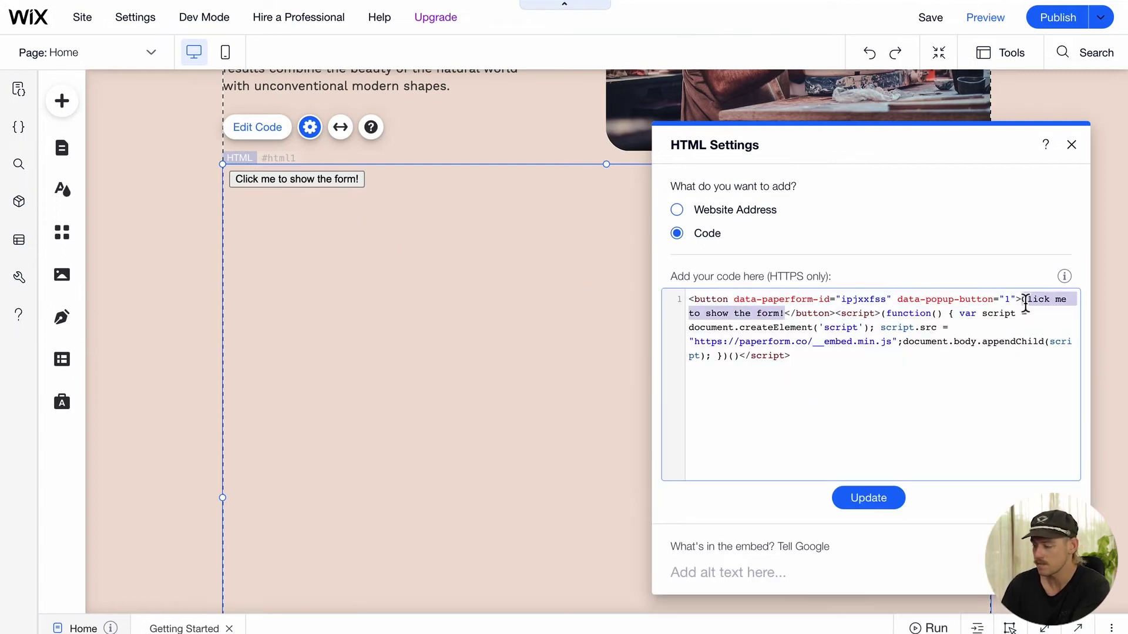
key("BackSpace")
type("CONTACT")
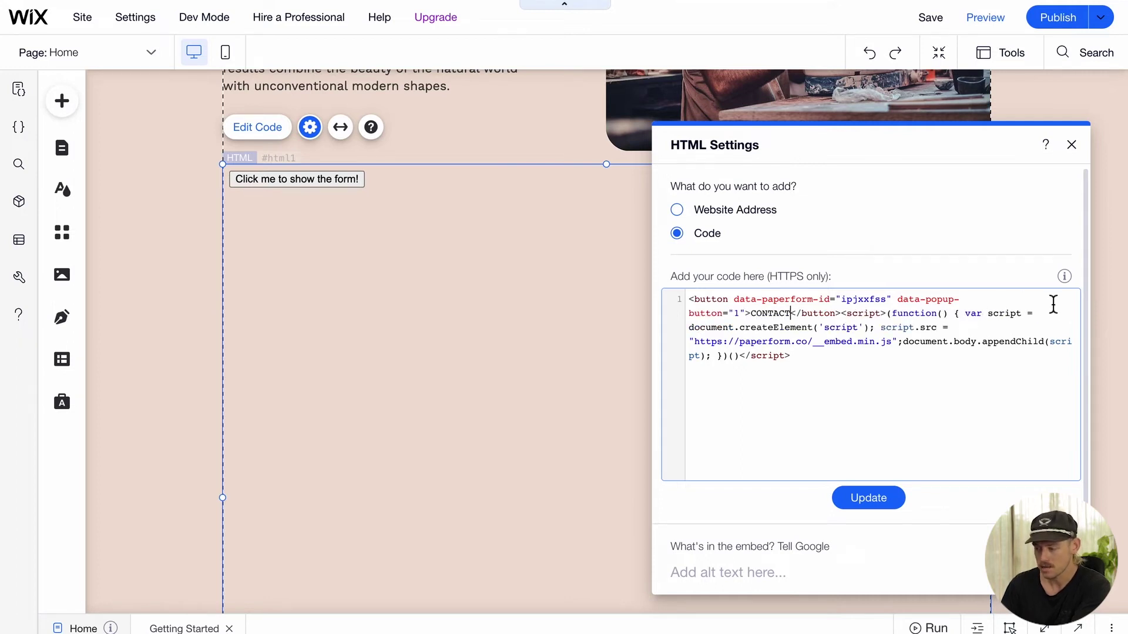
left_click(746, 316)
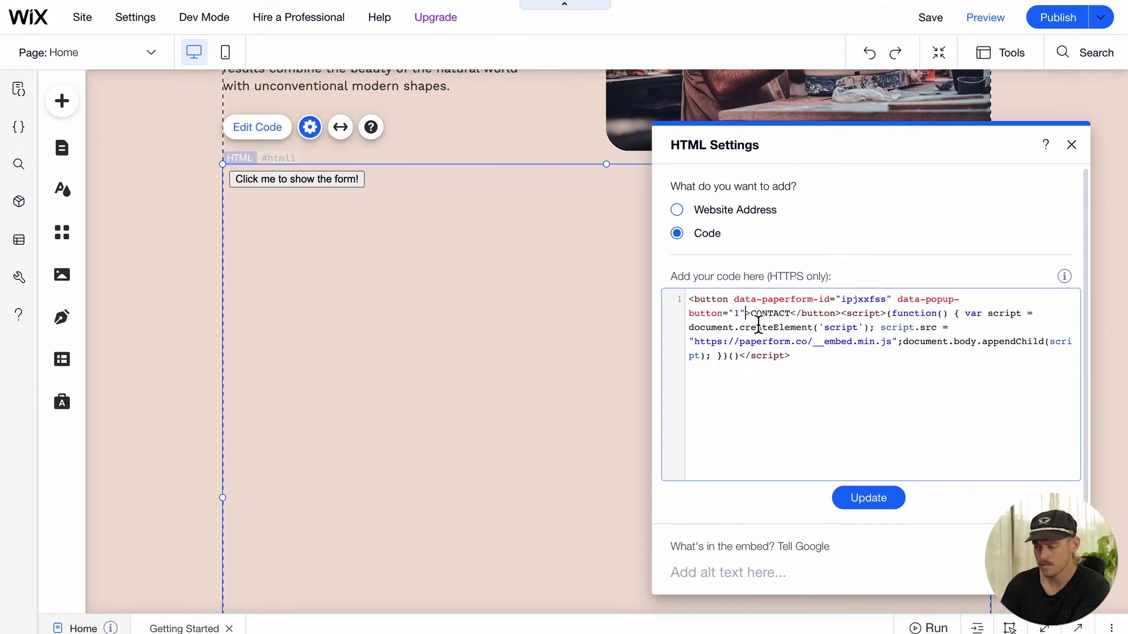
type("style=\"left: 45")
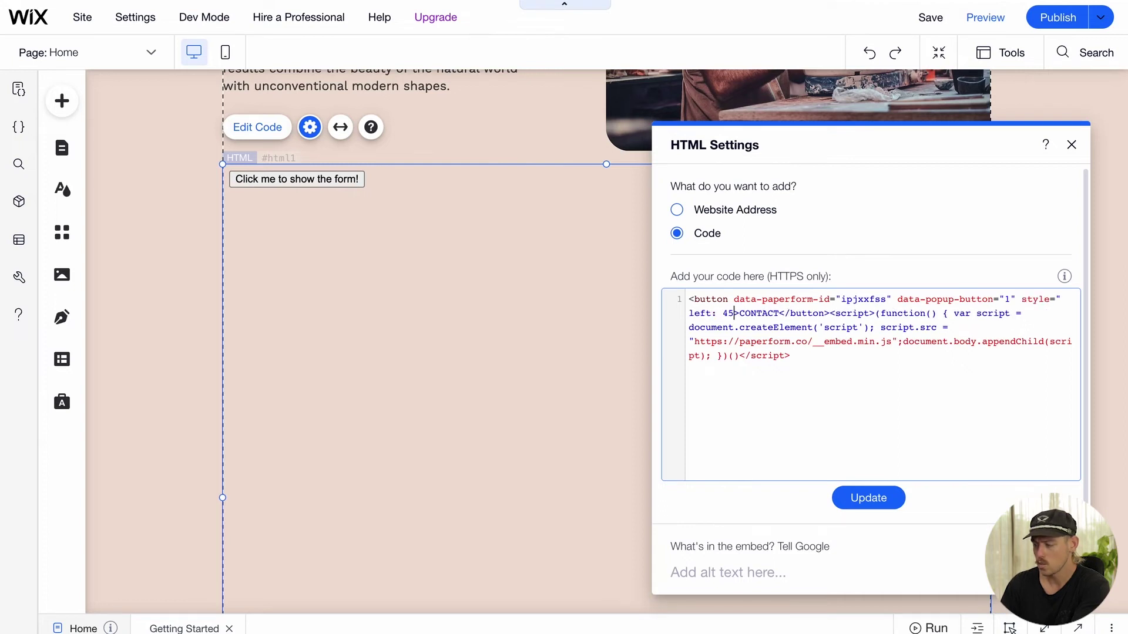
type("0px; min-width")
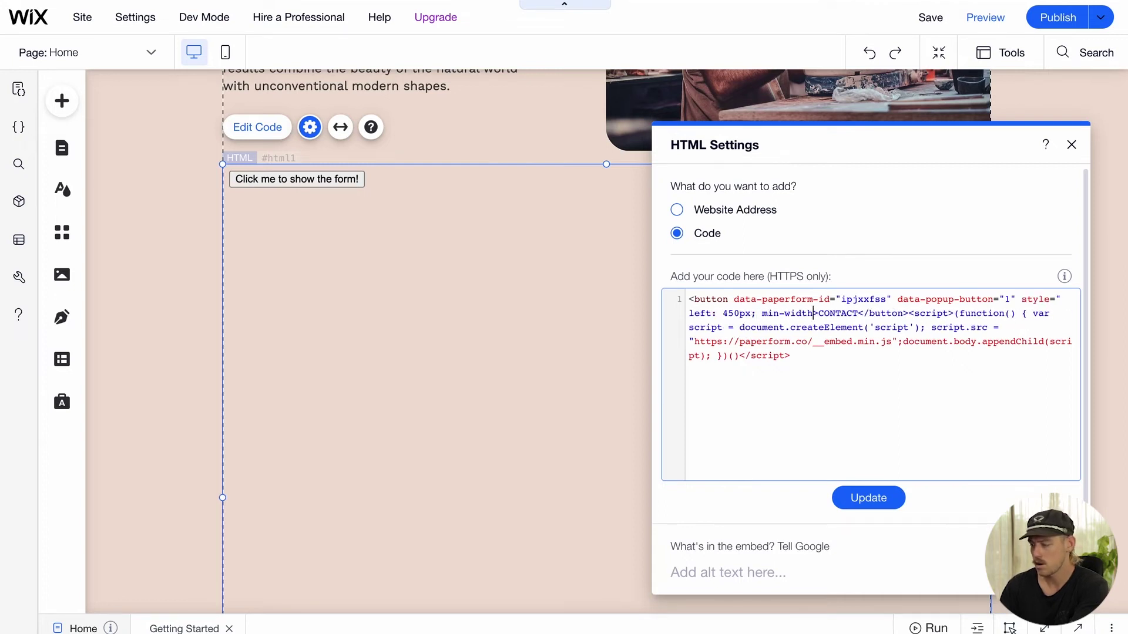
type(": 150px; min-height: ")
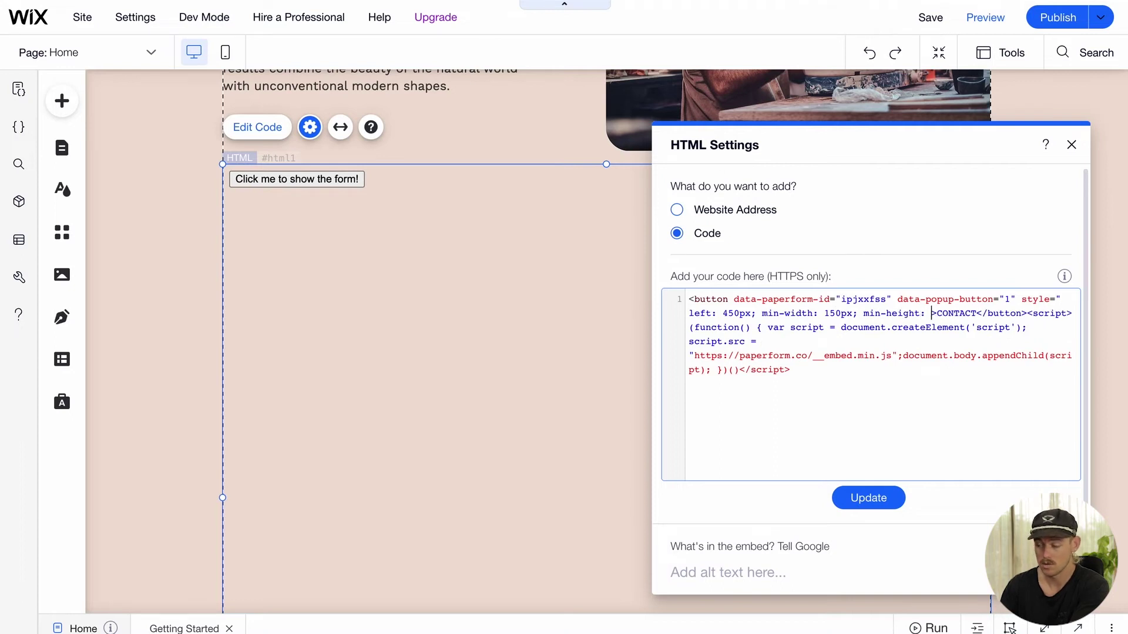
type("50px; backg")
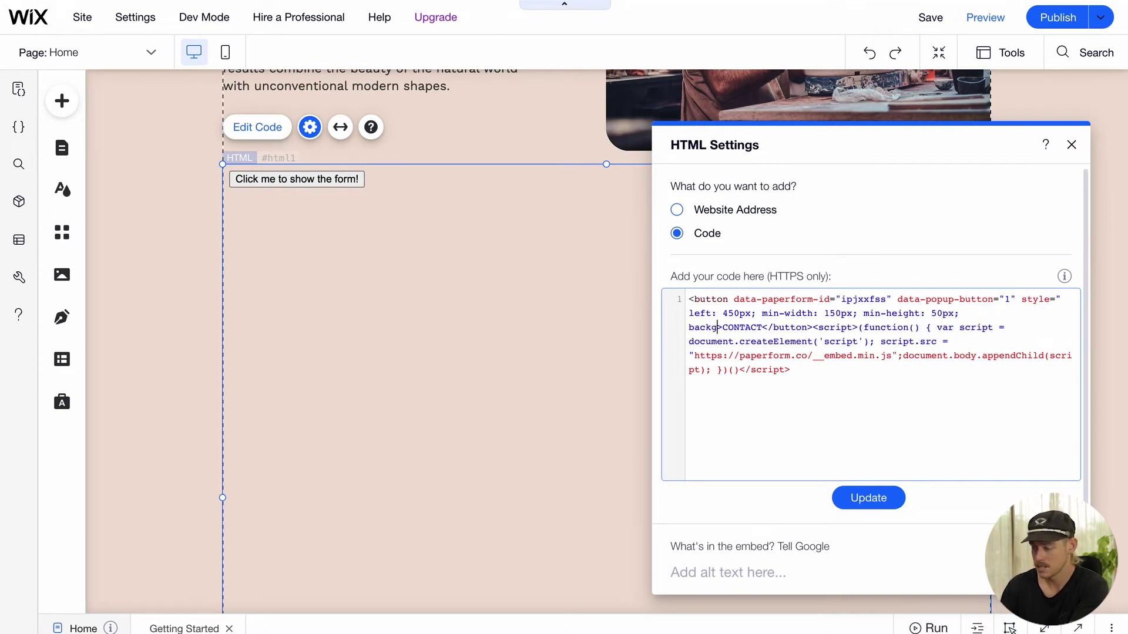
type("round-color: #dc78")
key("BackSpace")
key("BackSpace")
key("BackSpace")
type("dc78")
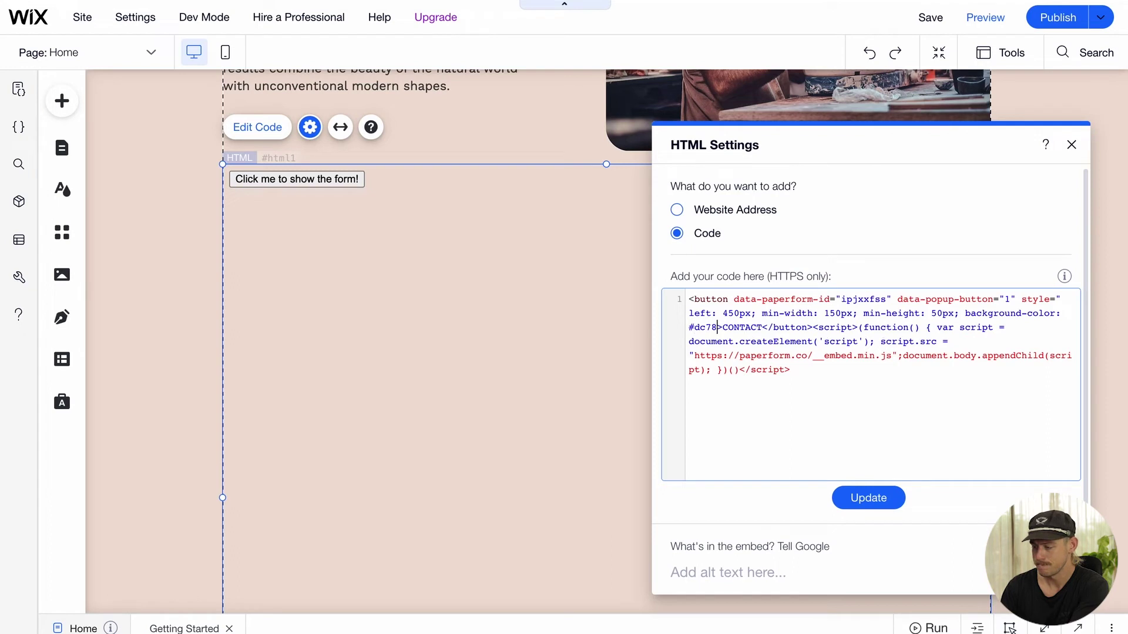
type("5a;\"")
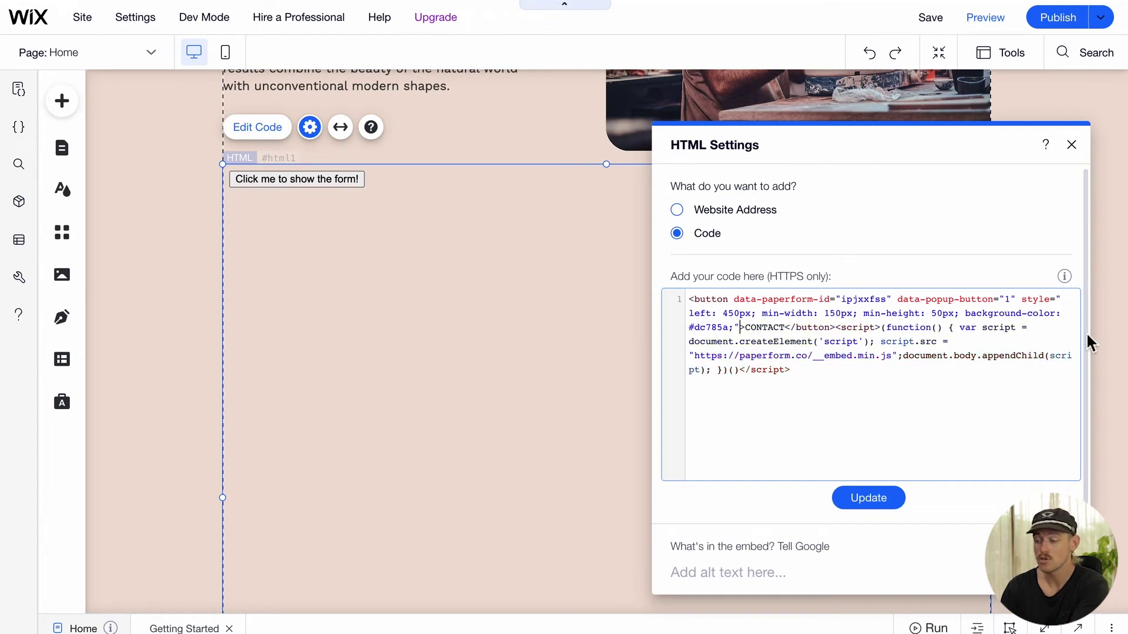
left_click(894, 498)
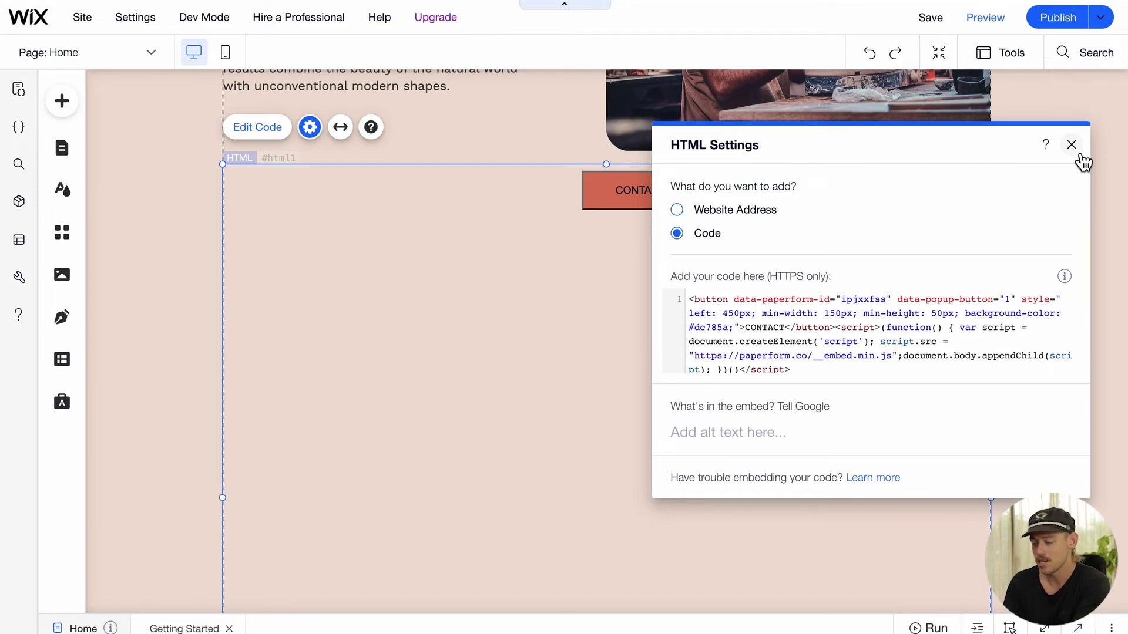
Preview the site and open the Paperform lightbox from the CONTACT button.
left_click(1073, 145)
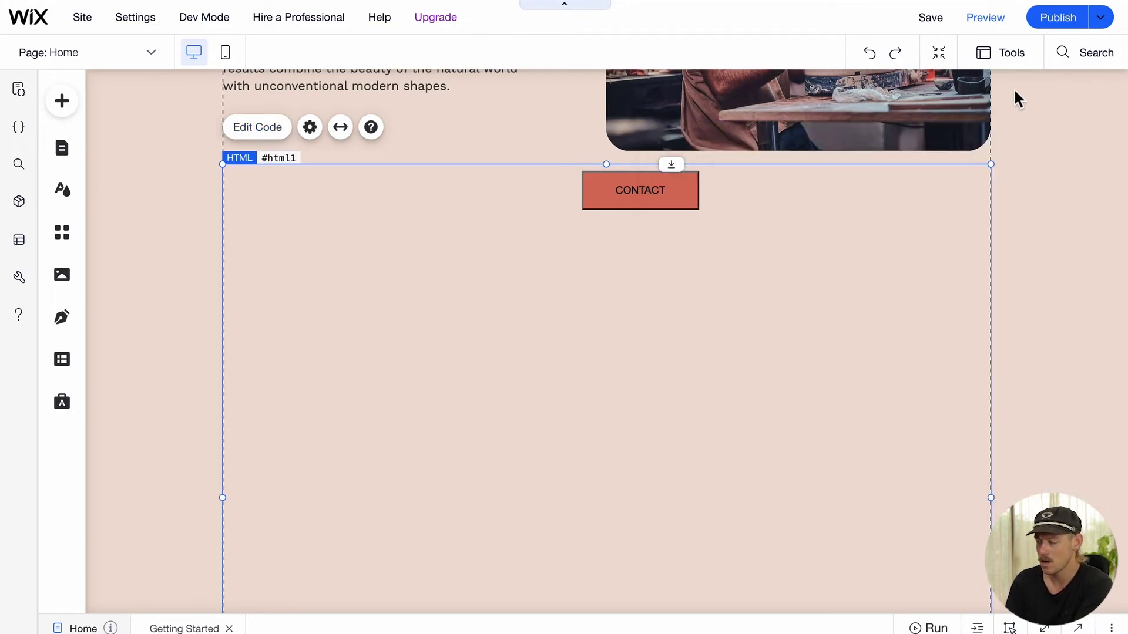
left_click(986, 17)
left_click(614, 278)
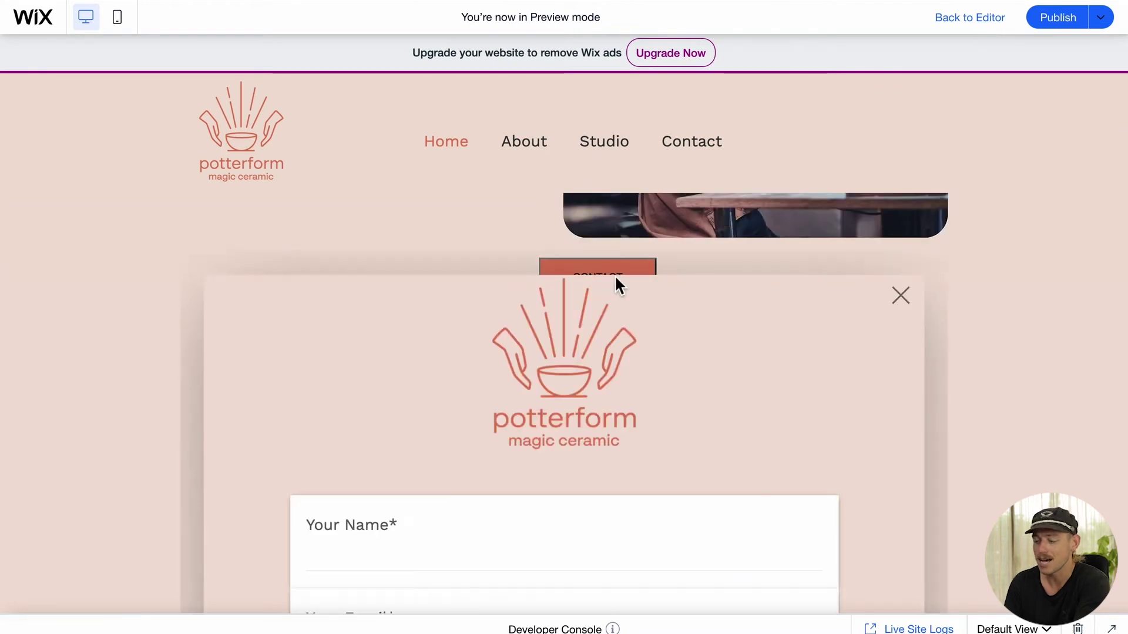
scroll(629, 366, "down", 2)
scroll(628, 372, "down", 4)
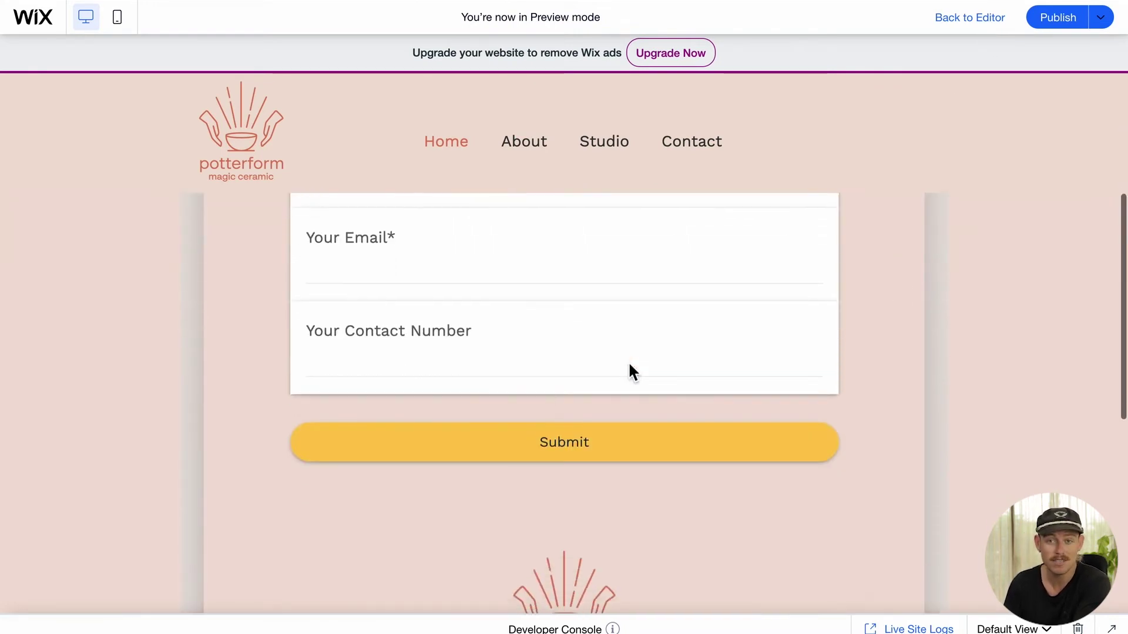
scroll(628, 372, "up", 5)
scroll(972, 390, "down", 3)
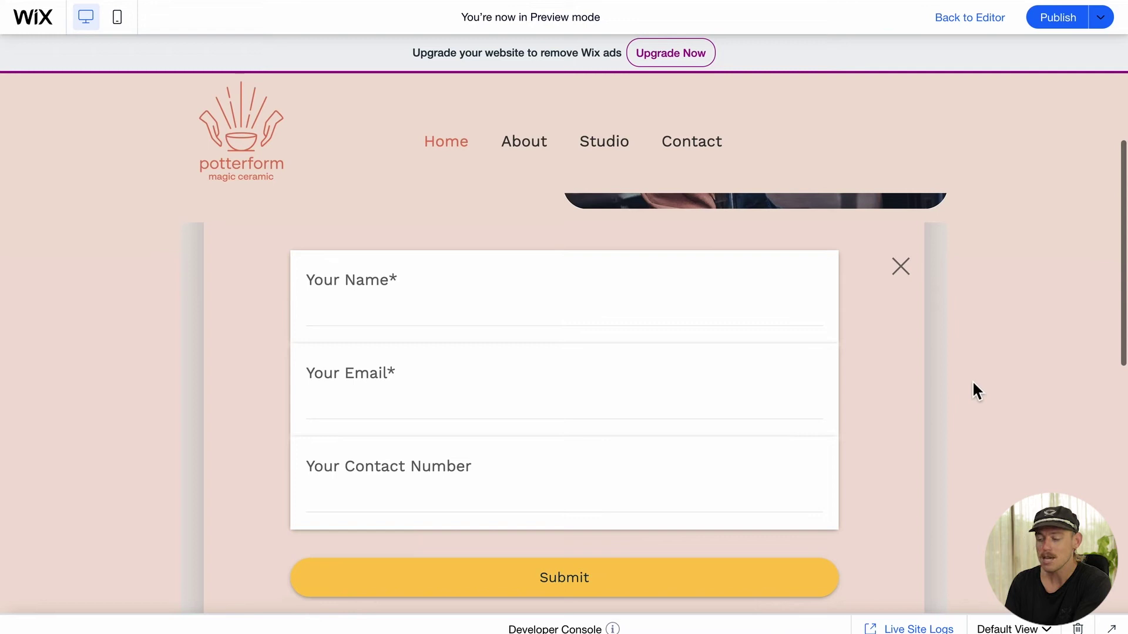
scroll(974, 386, "down", 1)
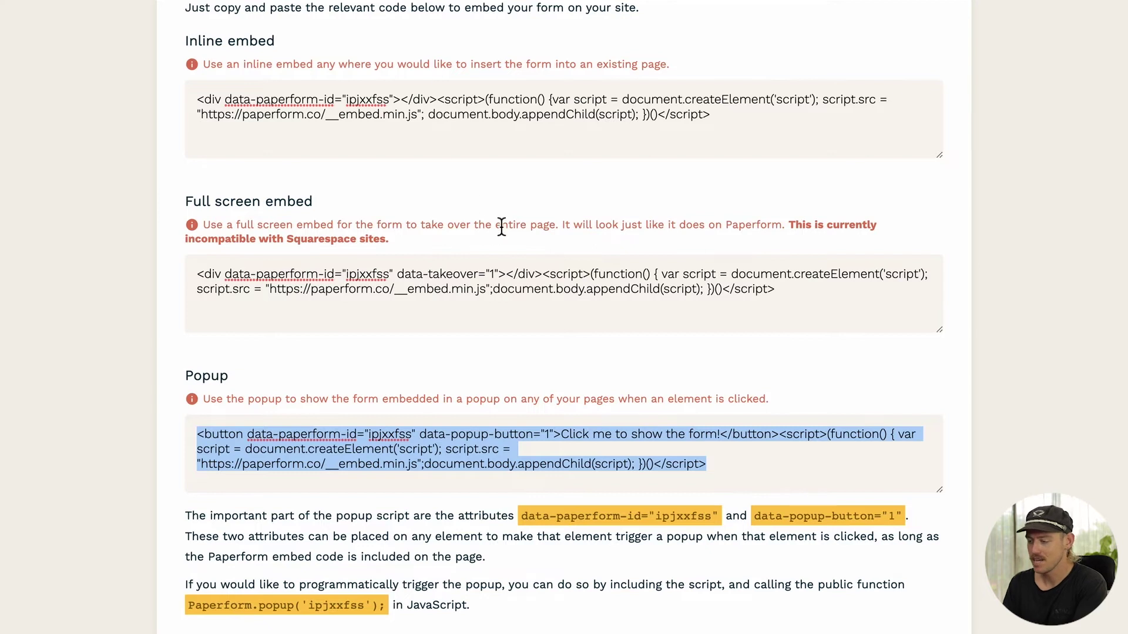
Select the Inline embed code in Paperform to copy it for Squarespace.
left_click(710, 127)
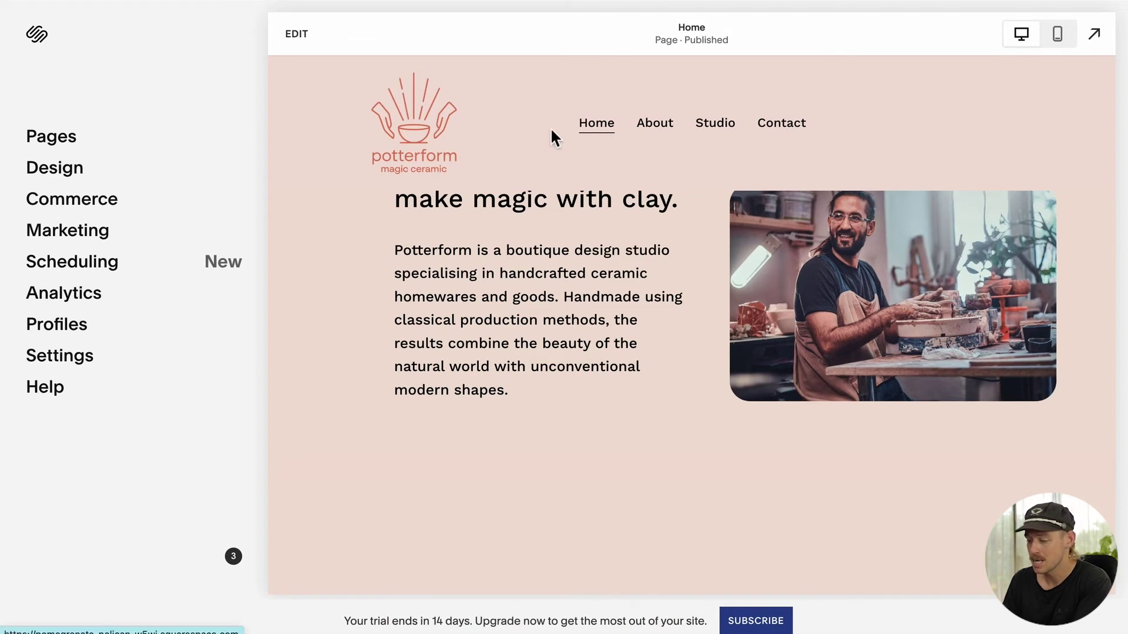
Edit the Squarespace home page and insert a Code block.
left_click(309, 42)
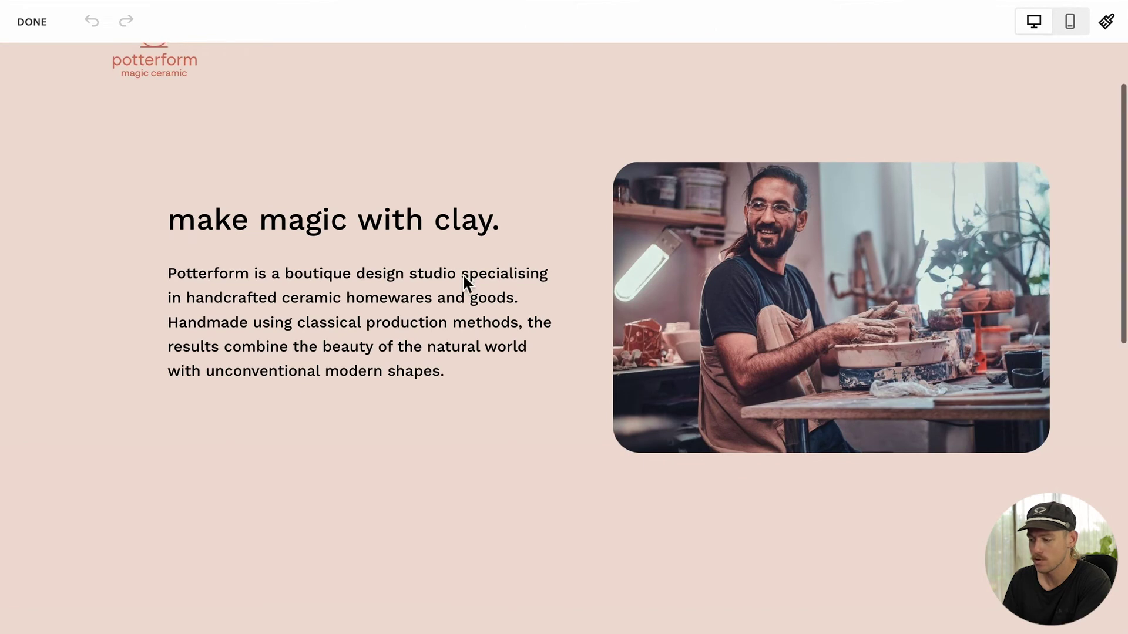
scroll(464, 276, "down", 2)
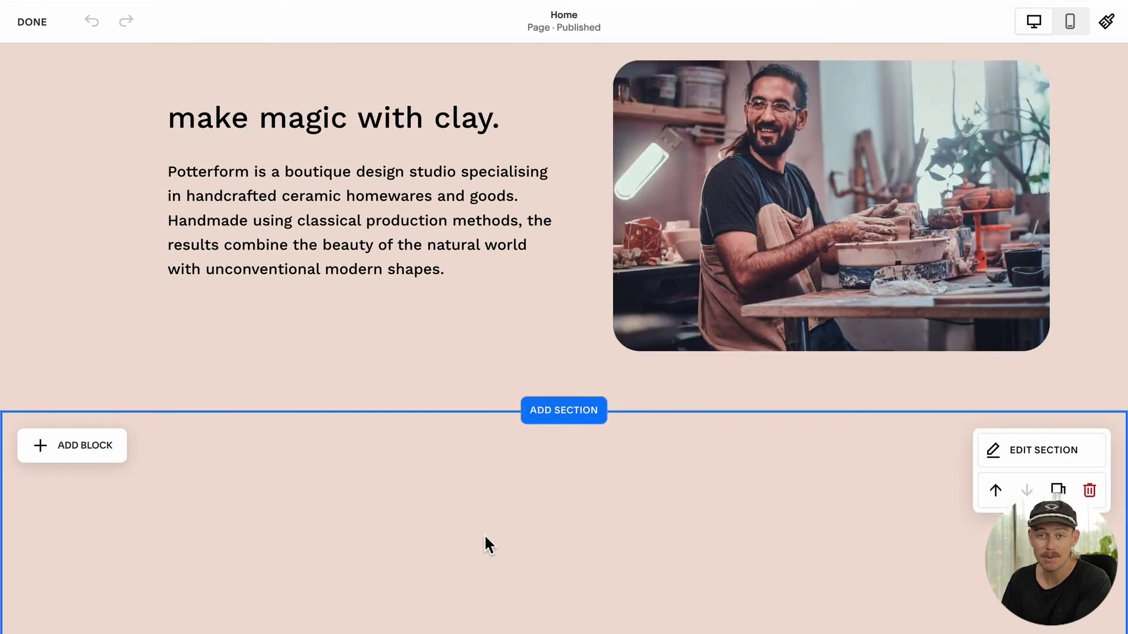
scroll(483, 534, "down", 2)
left_click(99, 366)
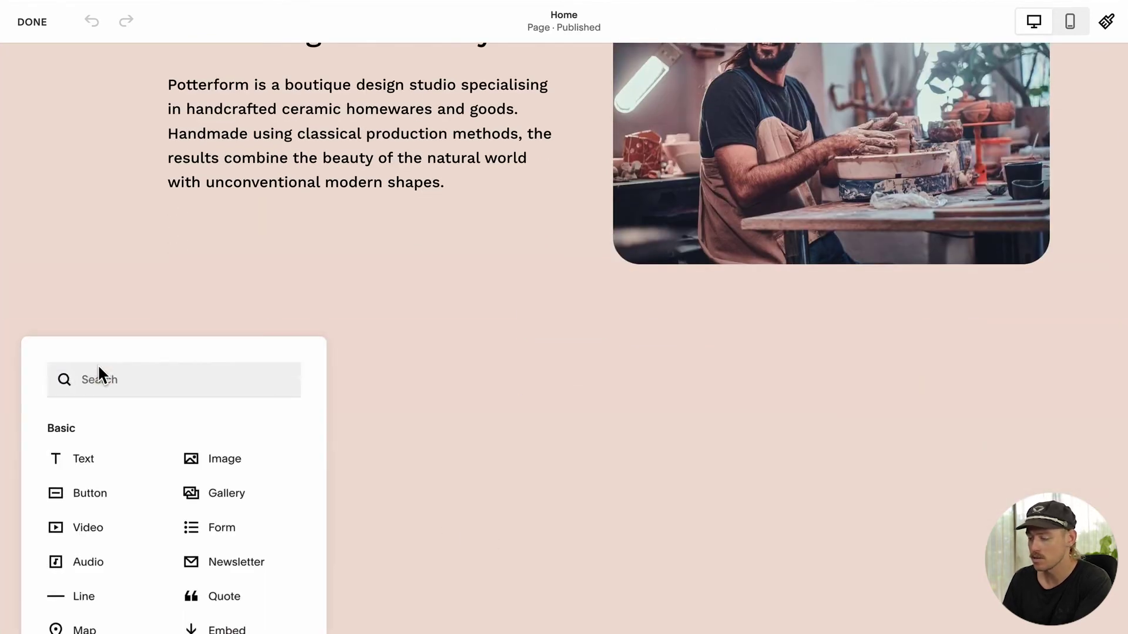
left_click(129, 382)
type("c")
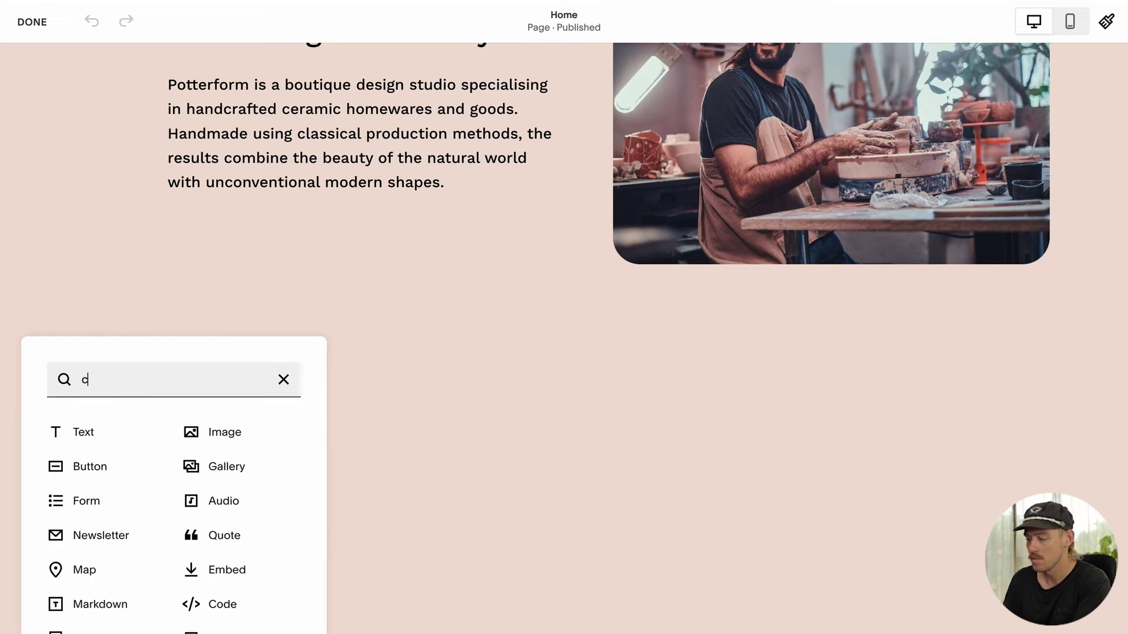
type("ode")
left_click(99, 468)
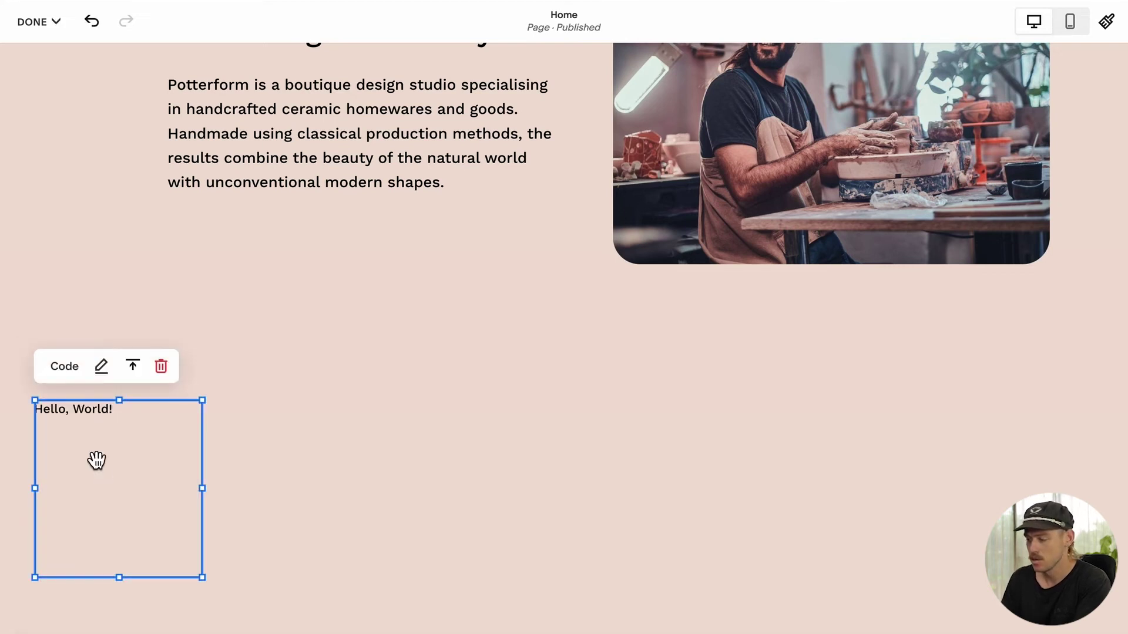
Replace the code block's placeholder HTML with the Paperform embed script and finish editing.
left_click(102, 369)
left_click_drag(416, 407, 265, 415)
key("ctrl+v")
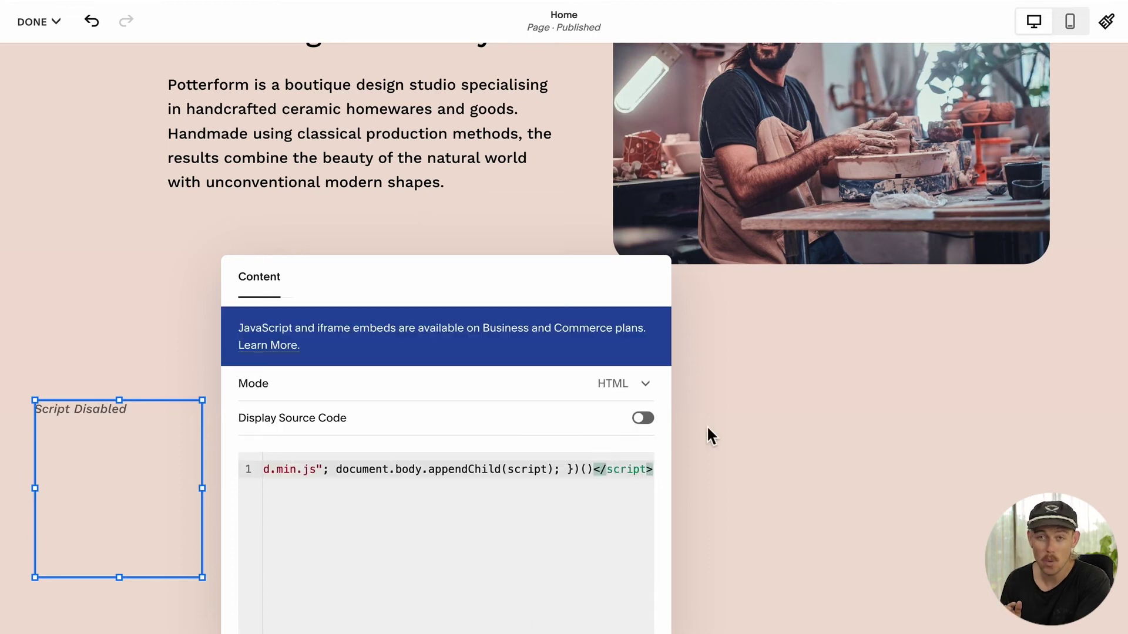
left_click(707, 428)
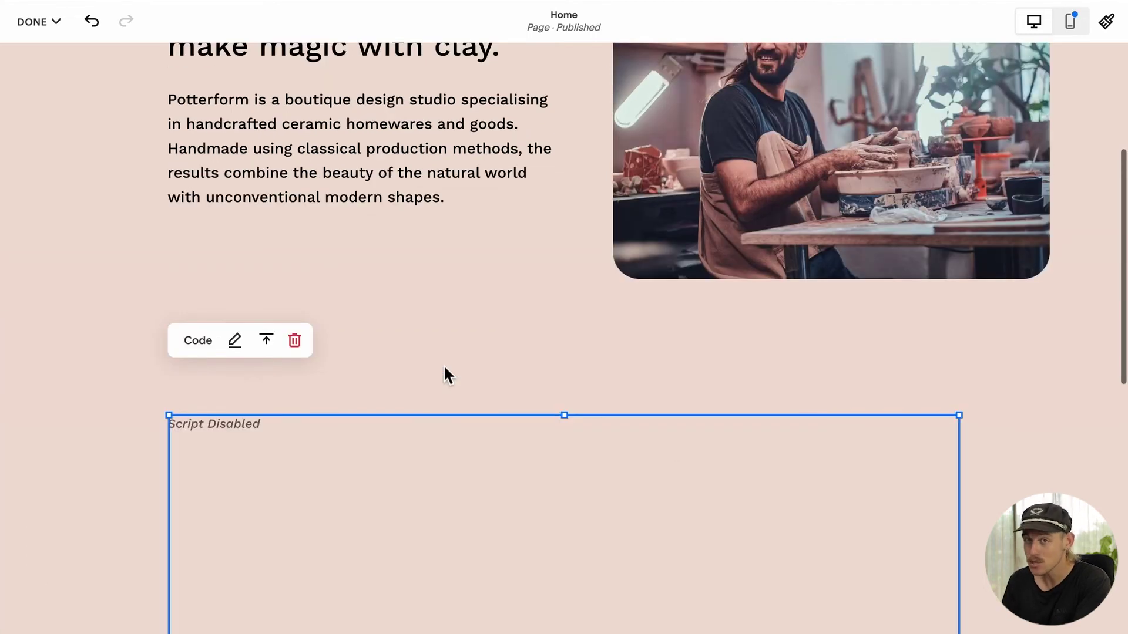
scroll(443, 375, "up", 1)
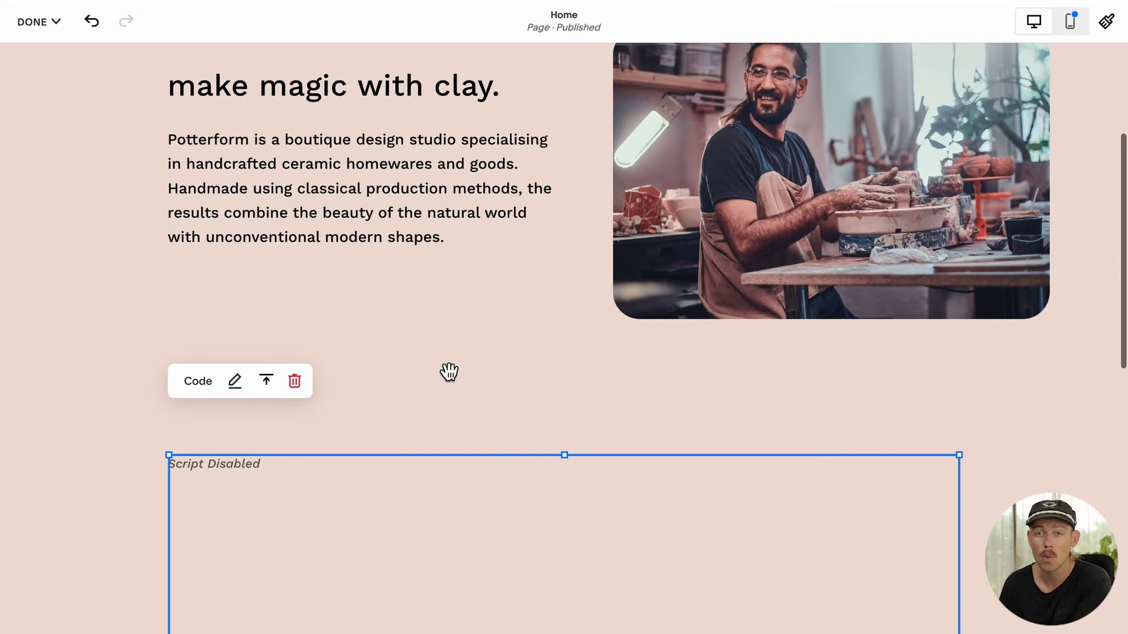
scroll(449, 372, "up", 5)
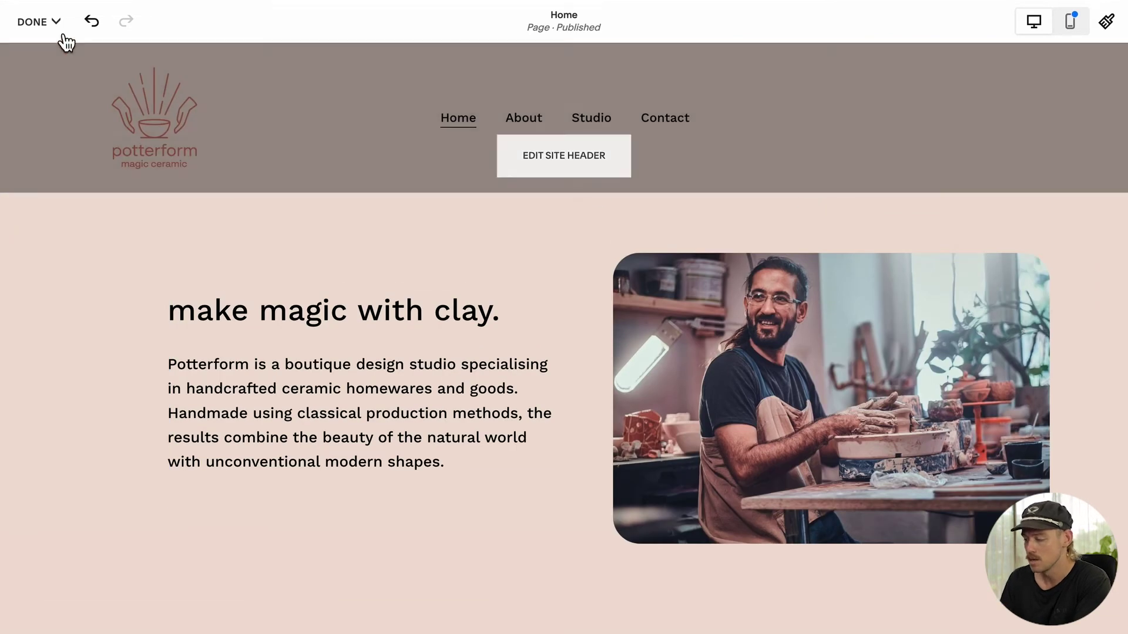
left_click(62, 36)
Save the page and expand the live site preview to full screen to check the form.
left_click(64, 70)
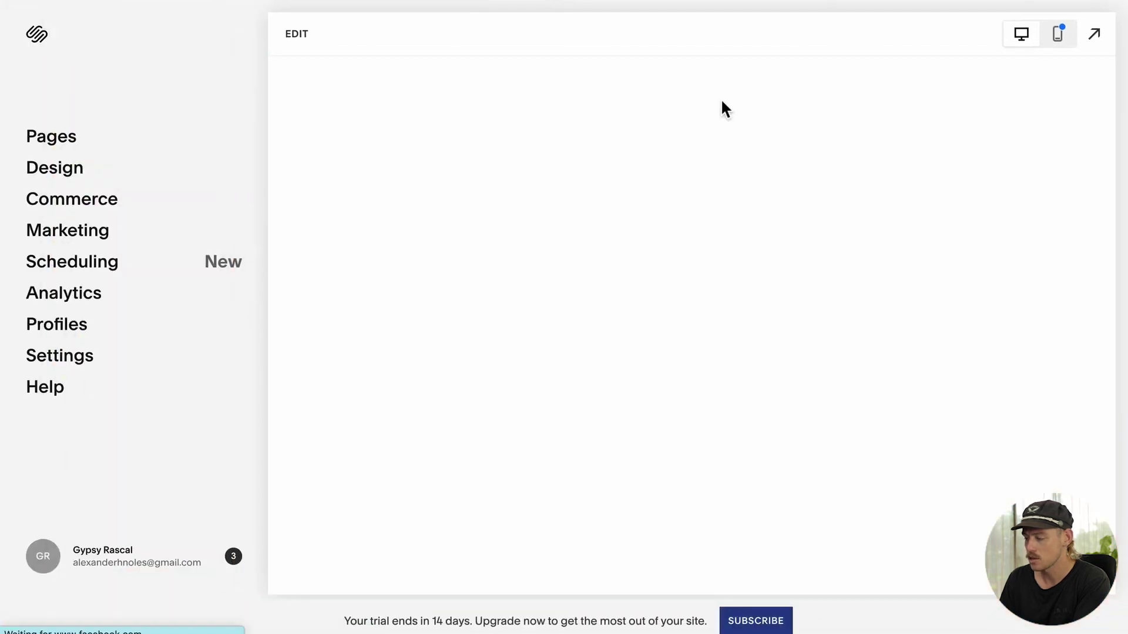
left_click(1093, 34)
scroll(828, 269, "down", 4)
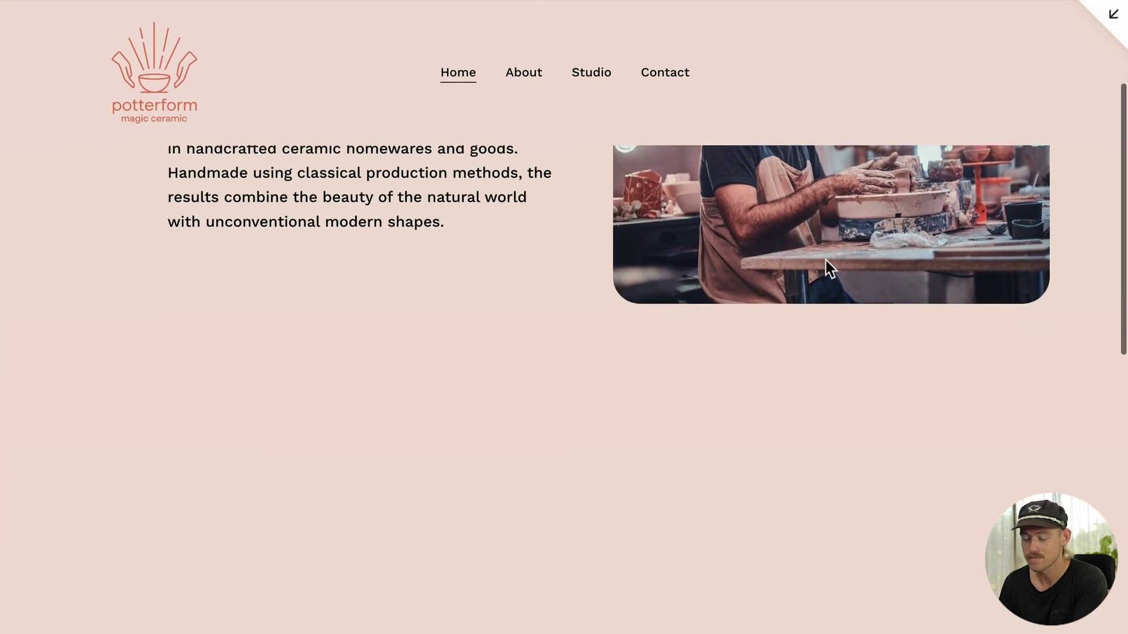
scroll(829, 269, "down", 5)
scroll(829, 269, "down", 3)
scroll(828, 269, "down", 2)
scroll(828, 269, "down", 2)
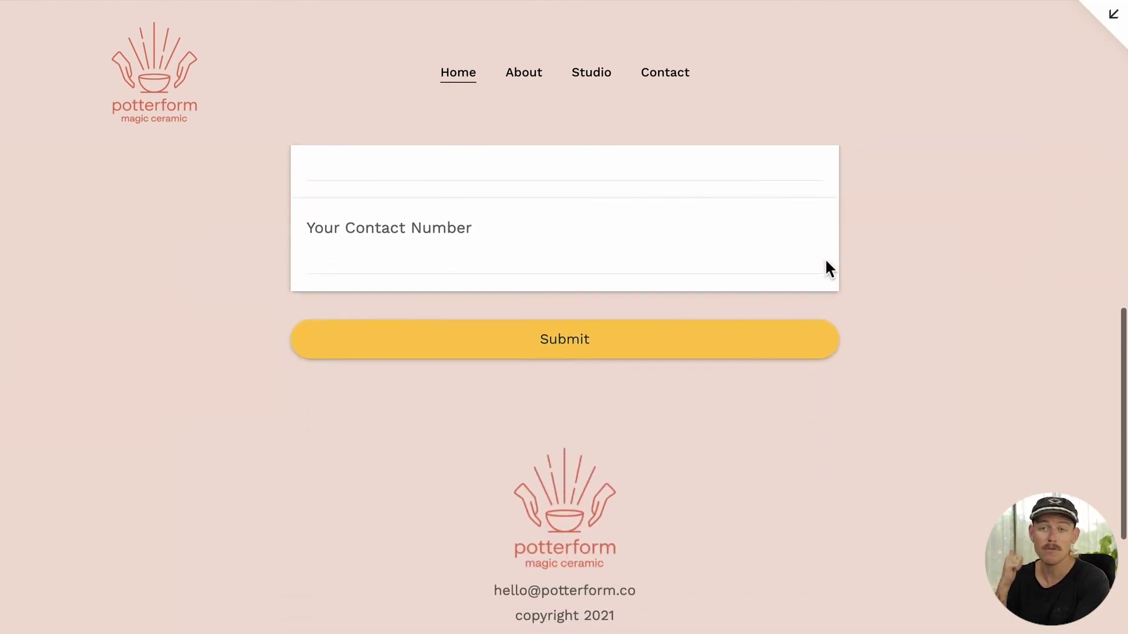
scroll(828, 269, "down", 1)
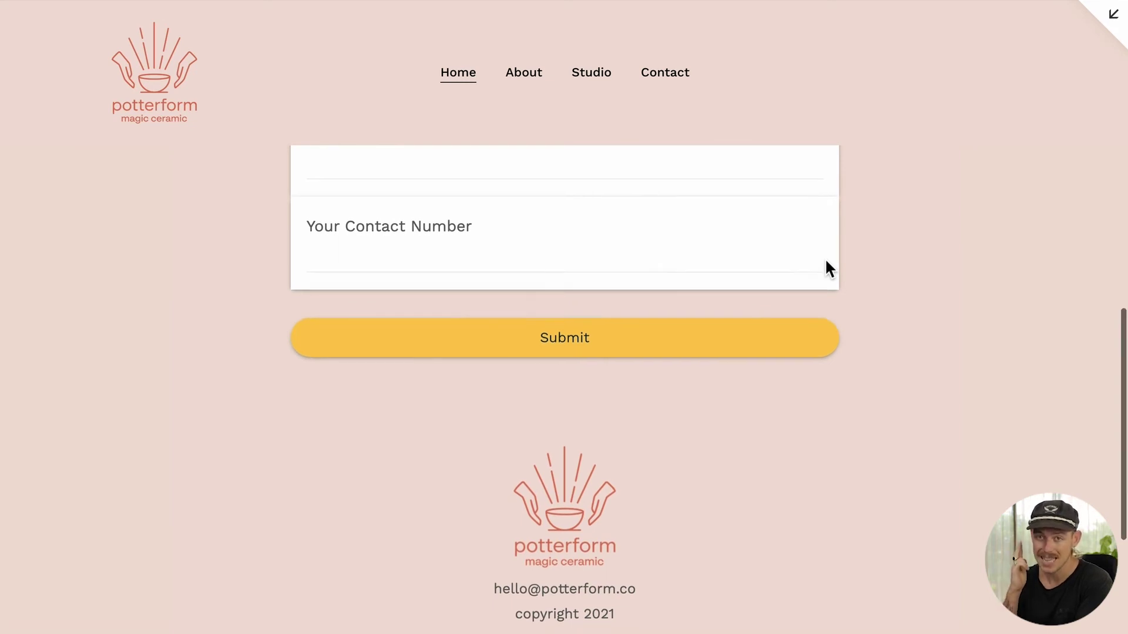
scroll(829, 268, "down", 1)
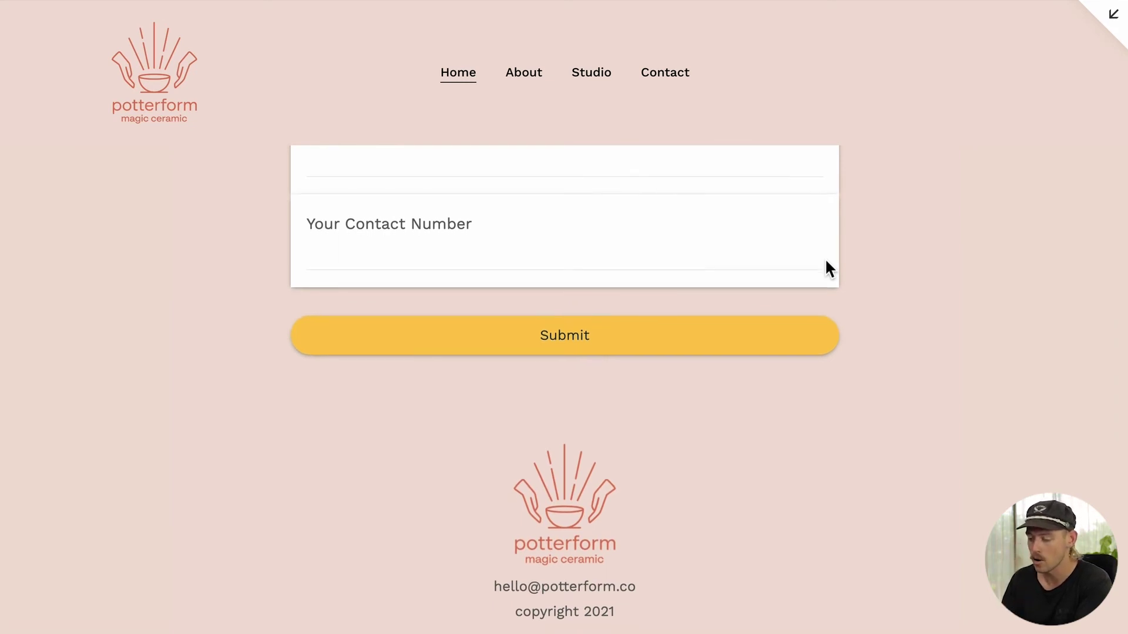
scroll(828, 269, "up", 2)
scroll(828, 269, "up", 2)
scroll(829, 270, "up", 1)
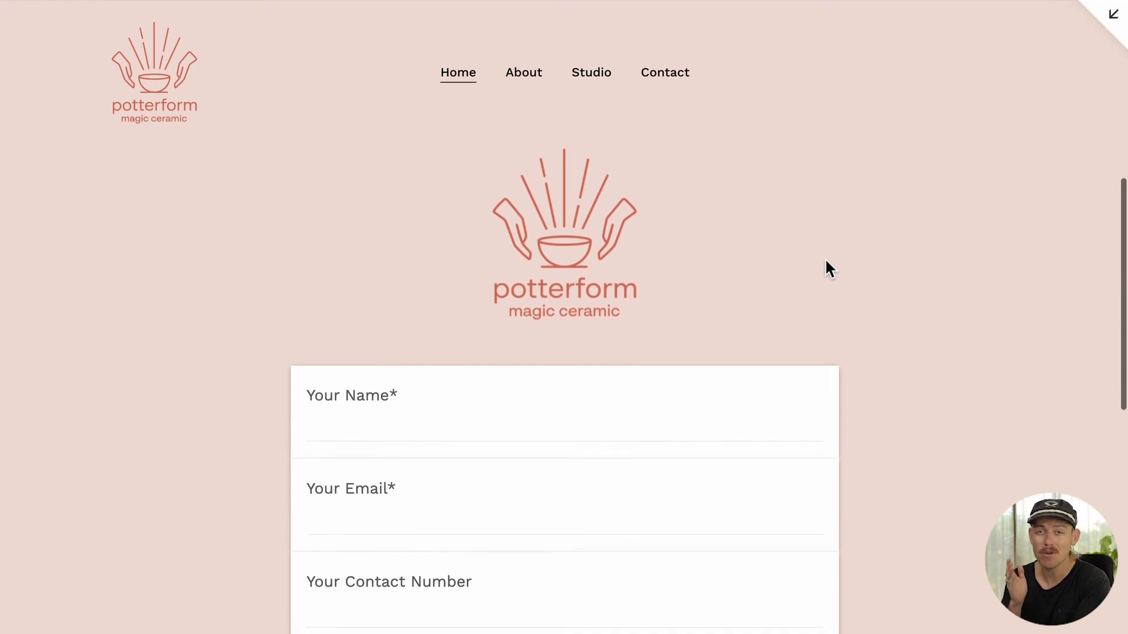
scroll(826, 262, "up", 1)
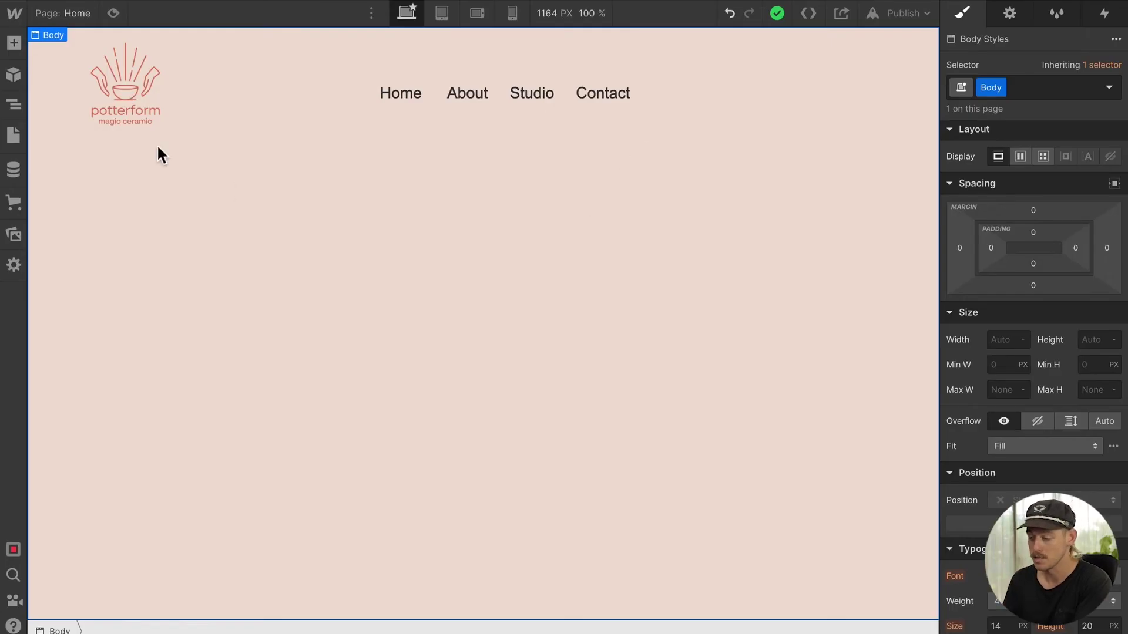
Add an HTML Embed element holding the pasted Paperform script and save it to the home page.
left_click(22, 44)
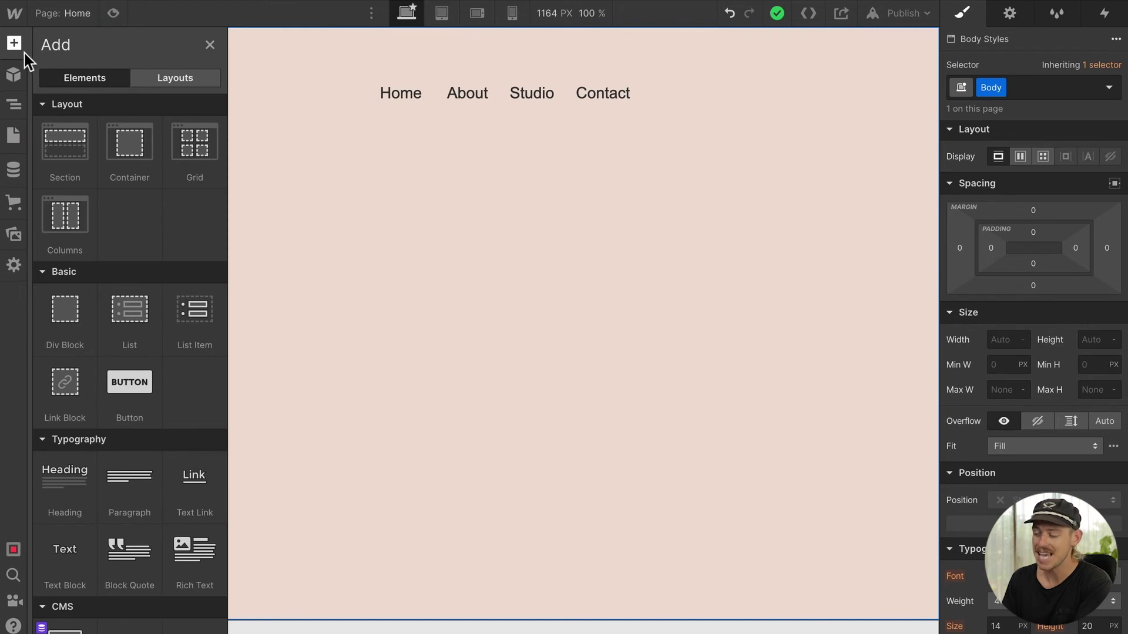
scroll(115, 373, "down", 3)
scroll(115, 373, "down", 2)
scroll(118, 375, "down", 1)
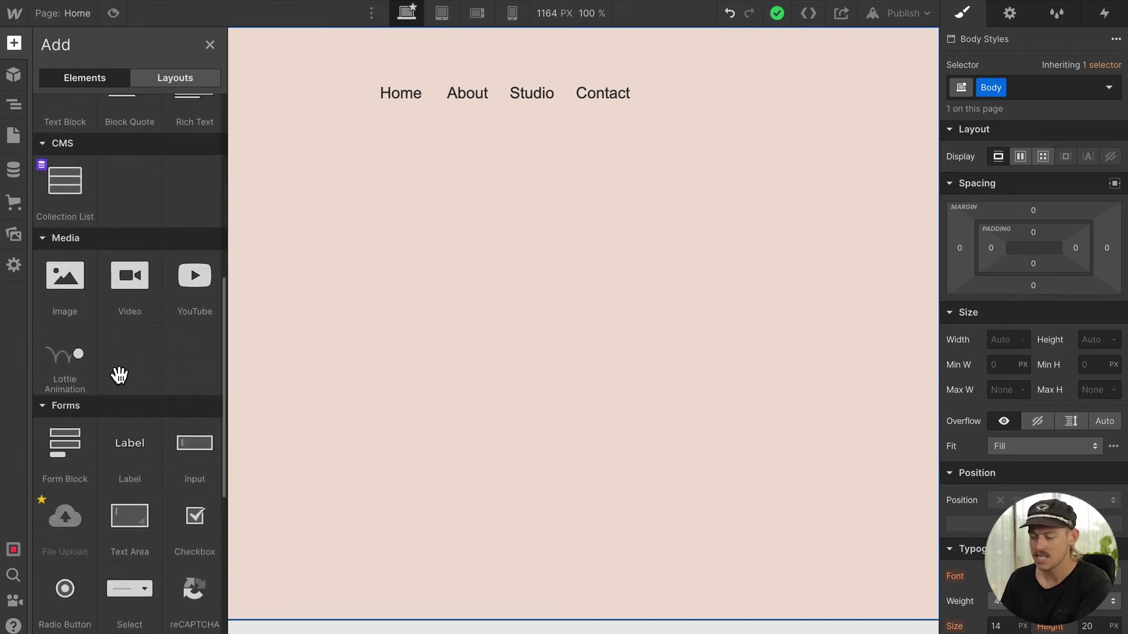
scroll(116, 376, "down", 3)
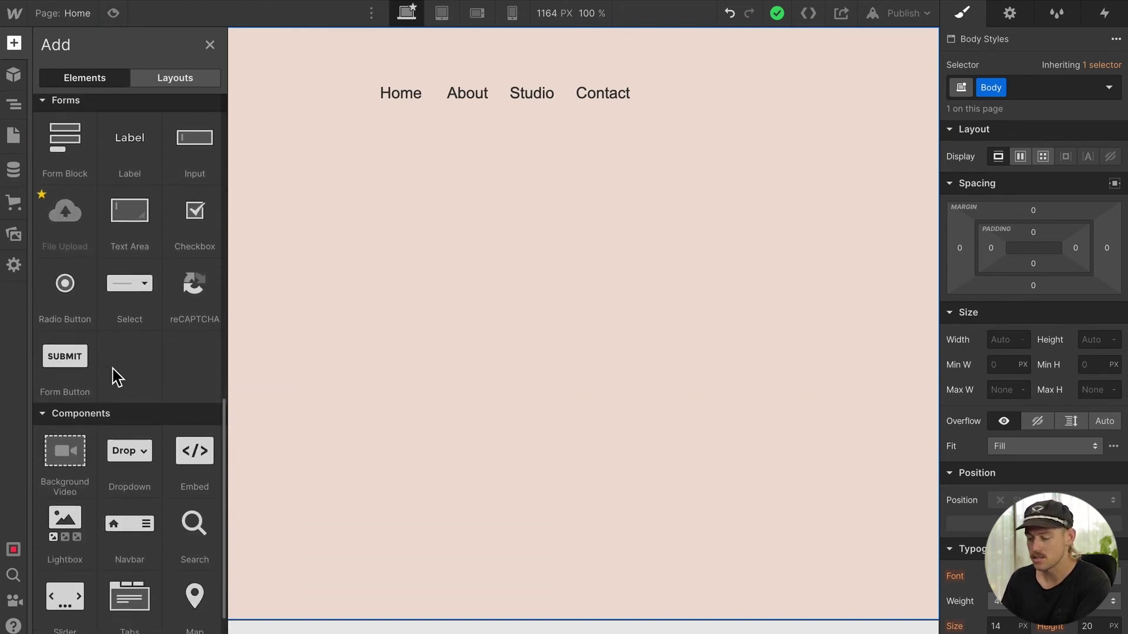
left_click(194, 453)
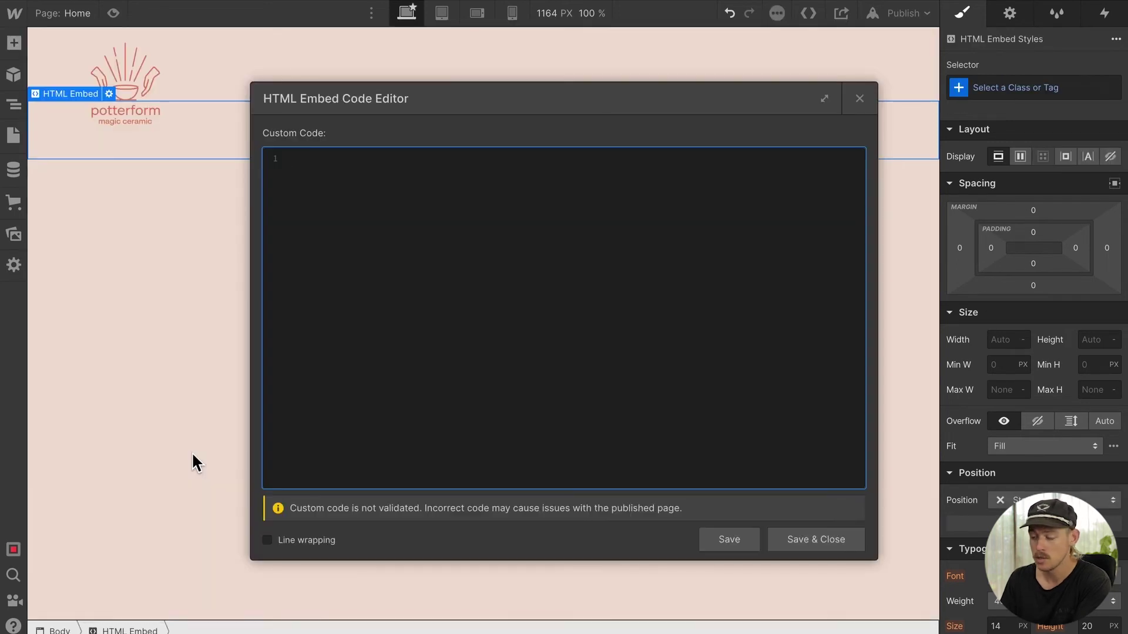
key("ctrl+v")
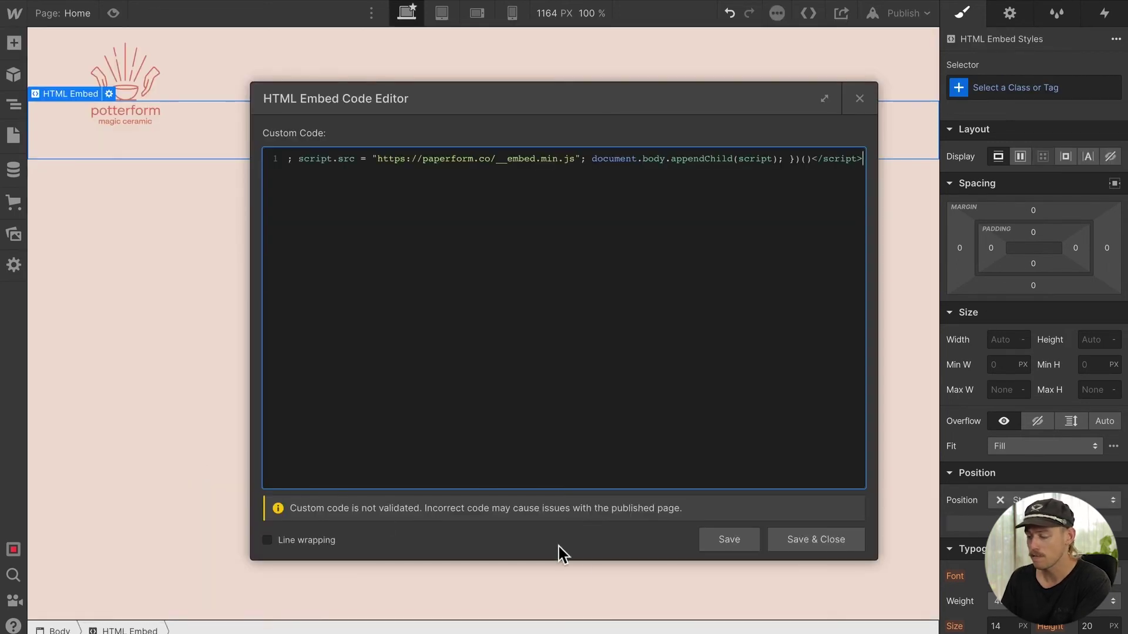
left_click(824, 547)
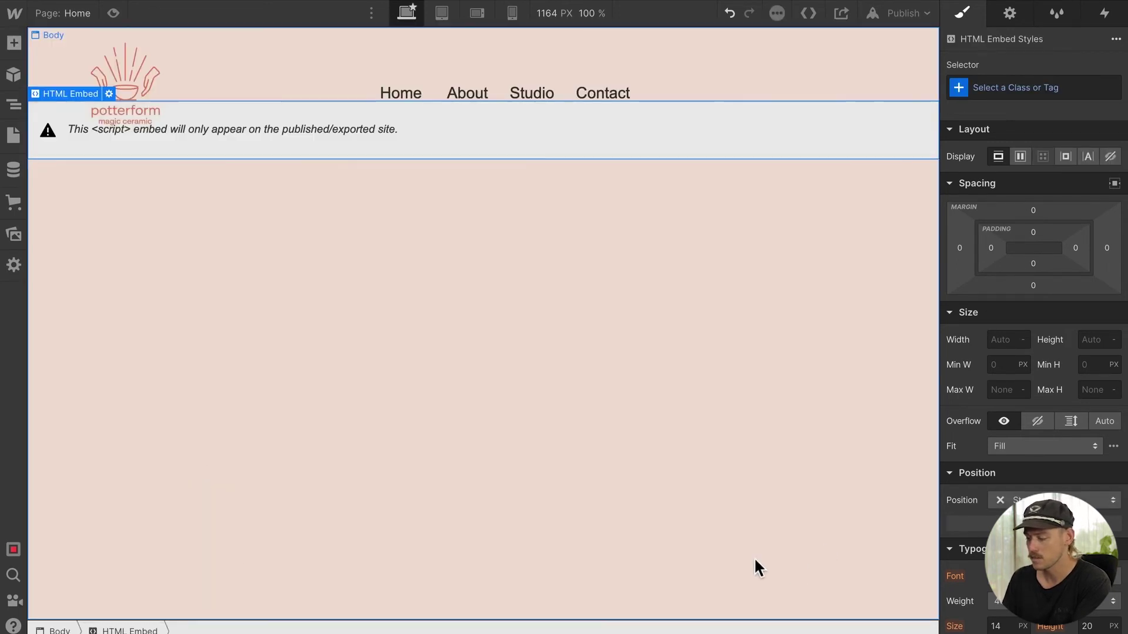
left_click(896, 11)
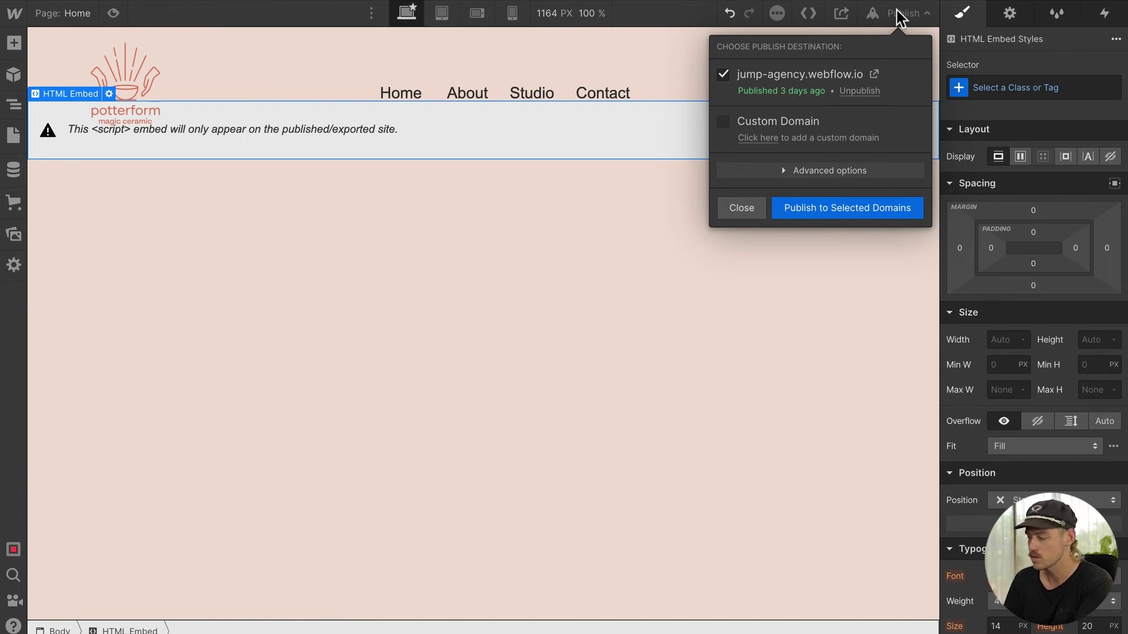
Publish the site to its webflow.io domain so the Paperform contact form renders live.
left_click(864, 212)
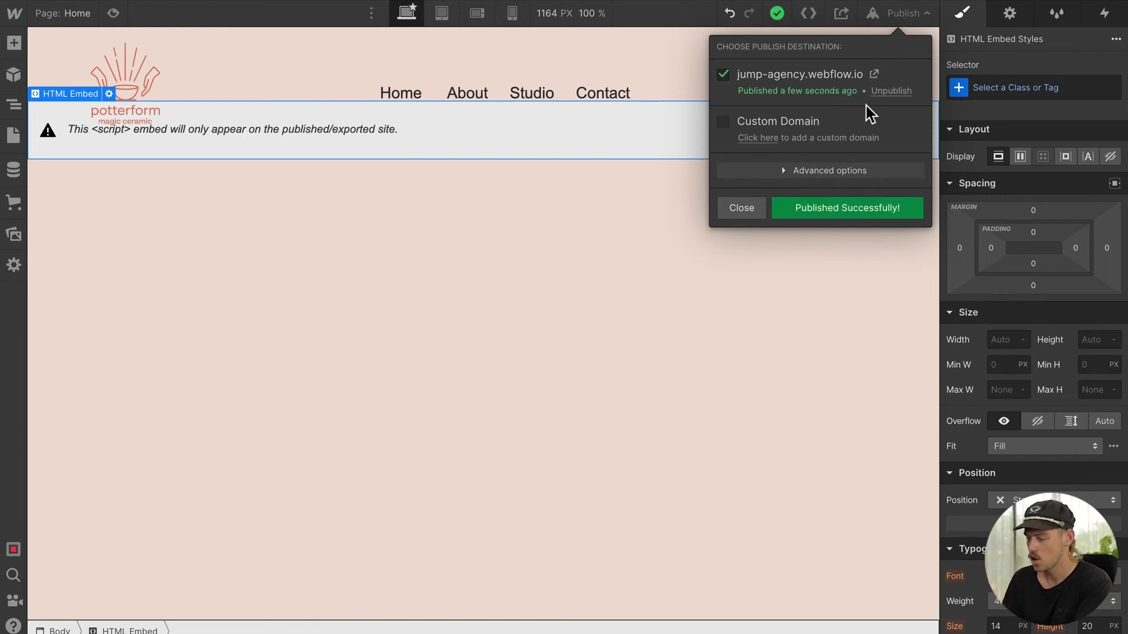
scroll(782, 201, "down", 1)
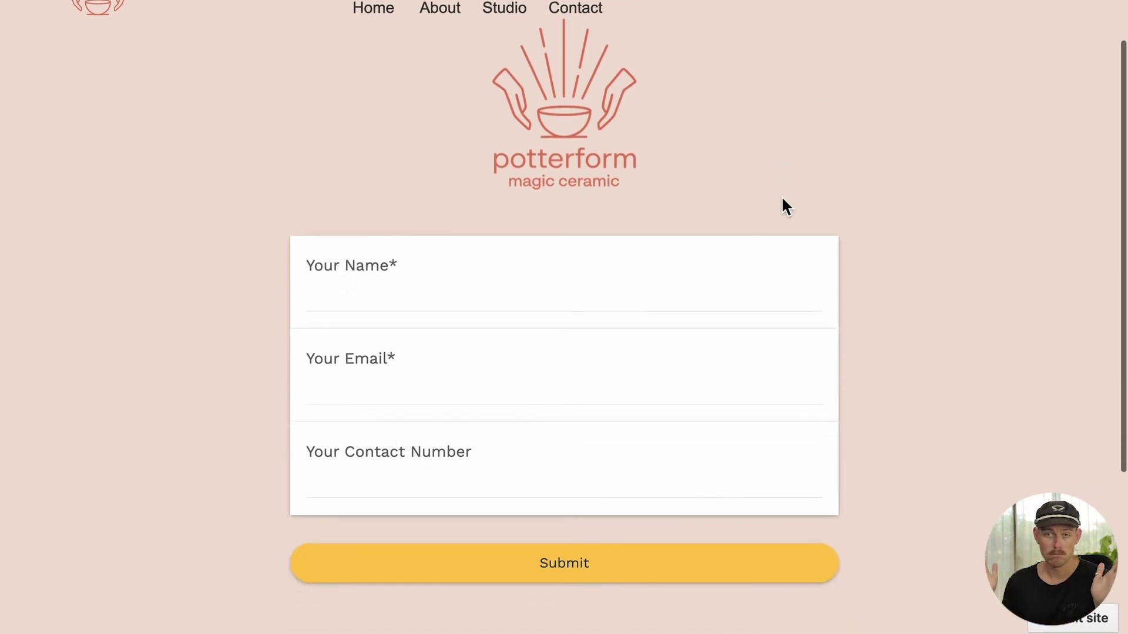
scroll(783, 200, "down", 1)
scroll(783, 200, "up", 2)
scroll(782, 200, "down", 1)
scroll(783, 200, "down", 1)
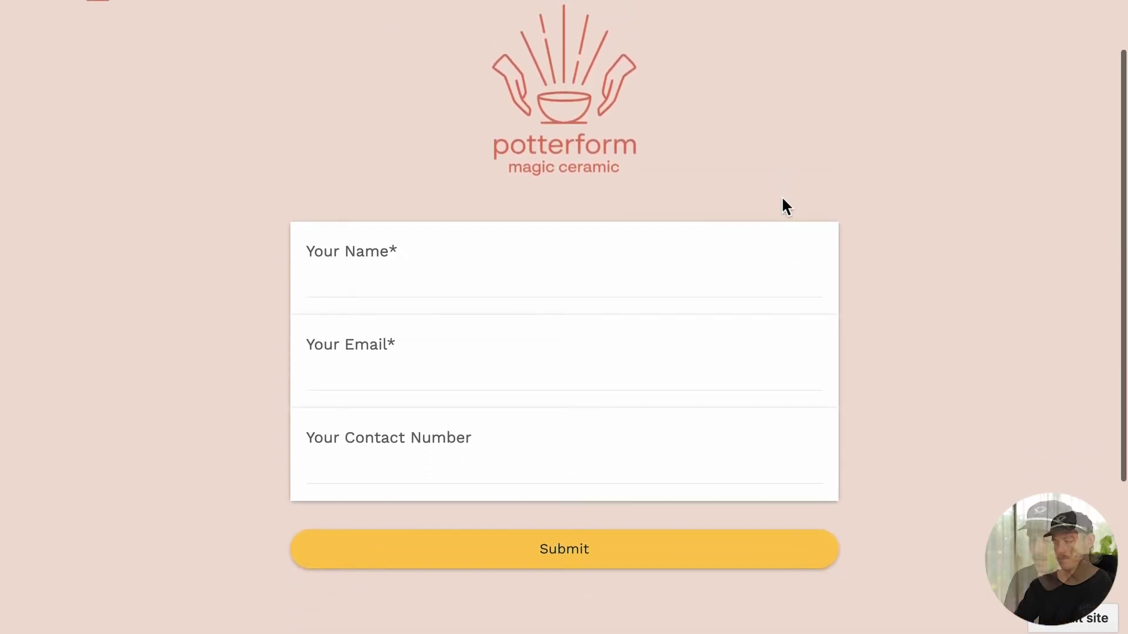
scroll(783, 199, "up", 1)
scroll(783, 200, "down", 1)
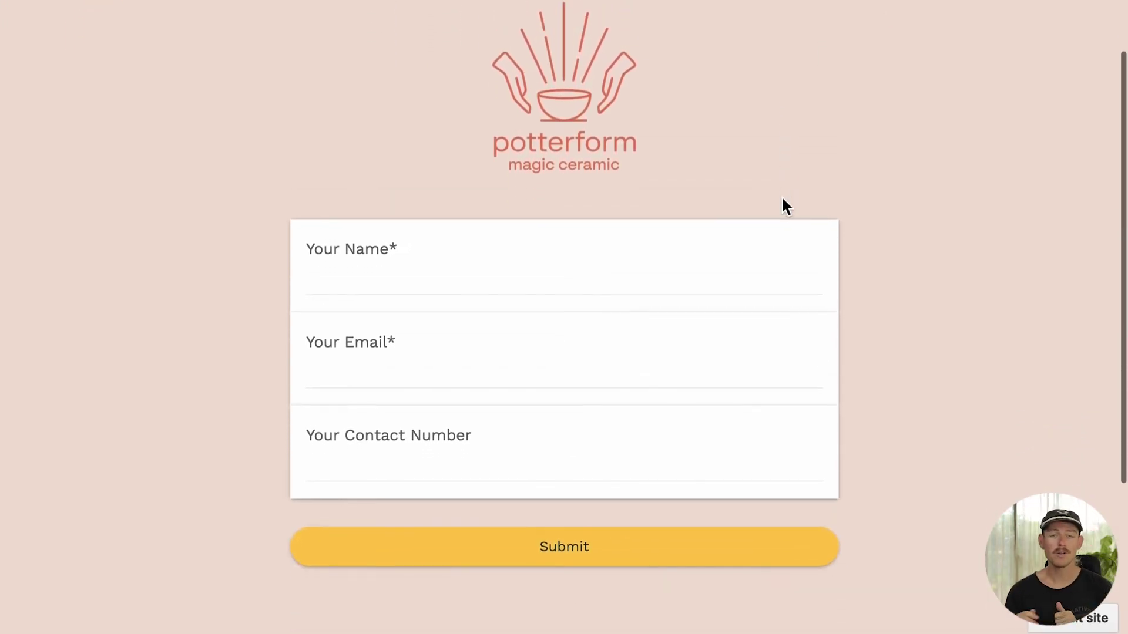
scroll(782, 206, "up", 1)
scroll(781, 206, "up", 1)
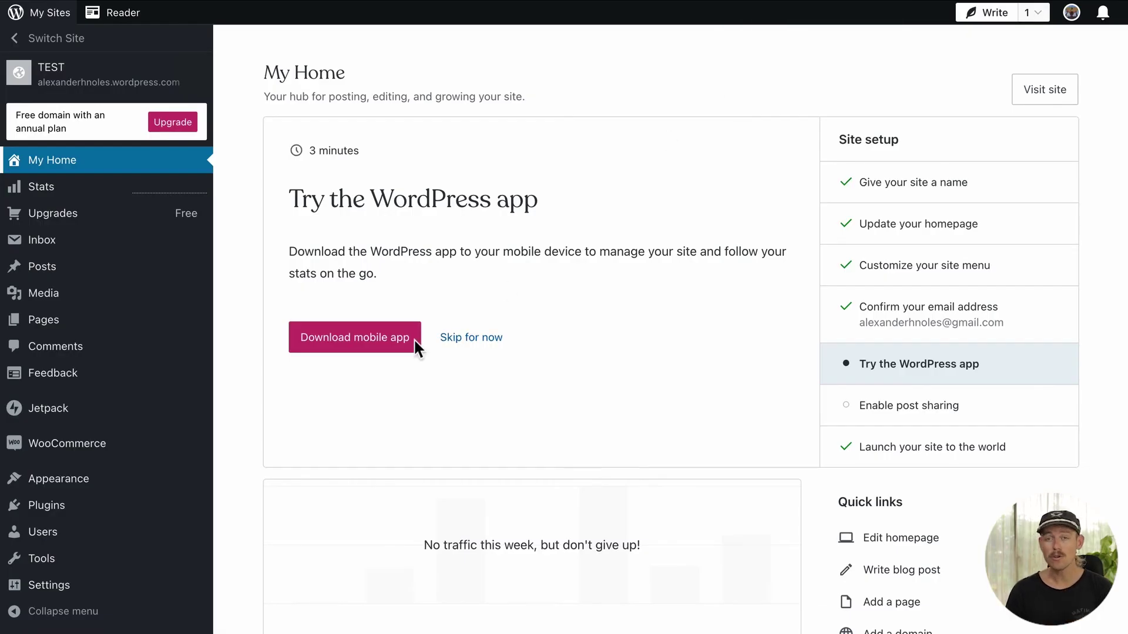
Go to the Plugins page of the TEST site from the WordPress.com dashboard sidebar.
left_click(141, 519)
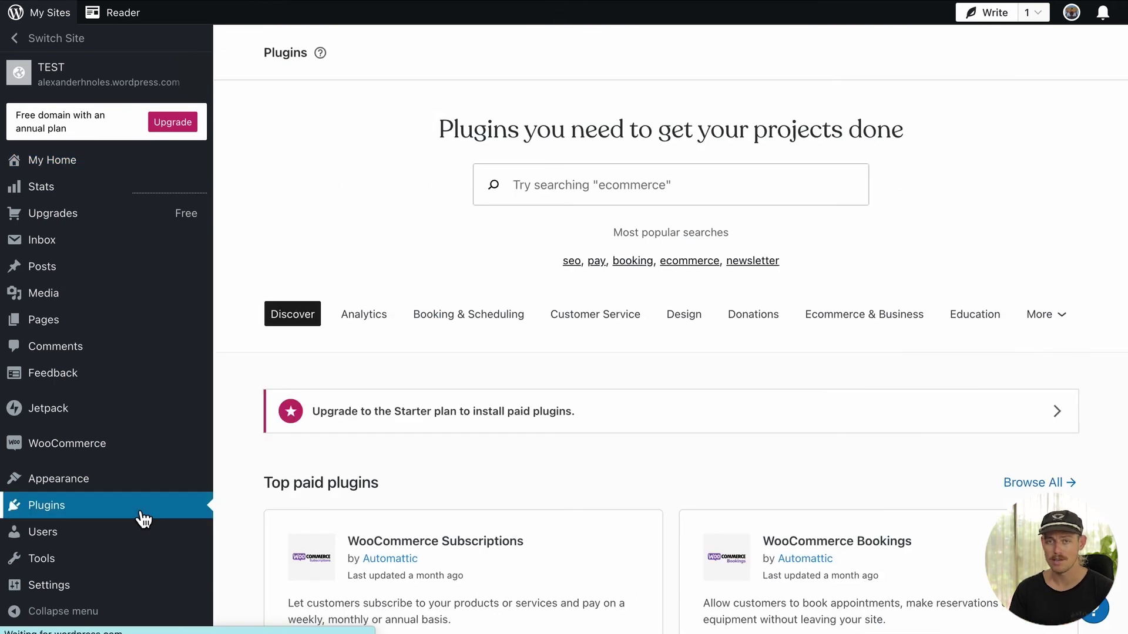